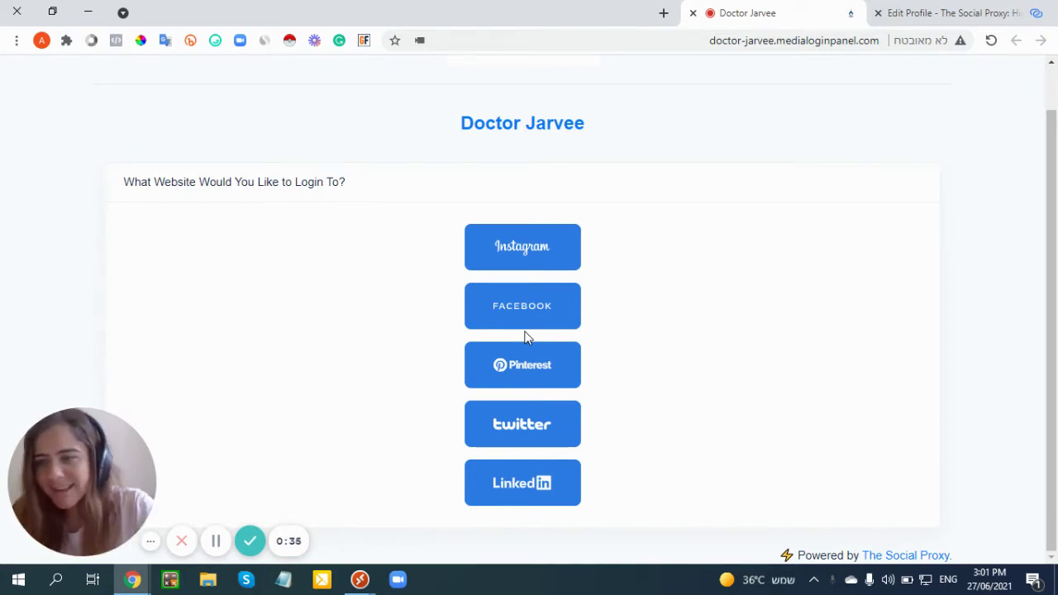
- Leave the Doctor Jarvee login panel for The Social Proxy homepage tab
left_click(152, 546)
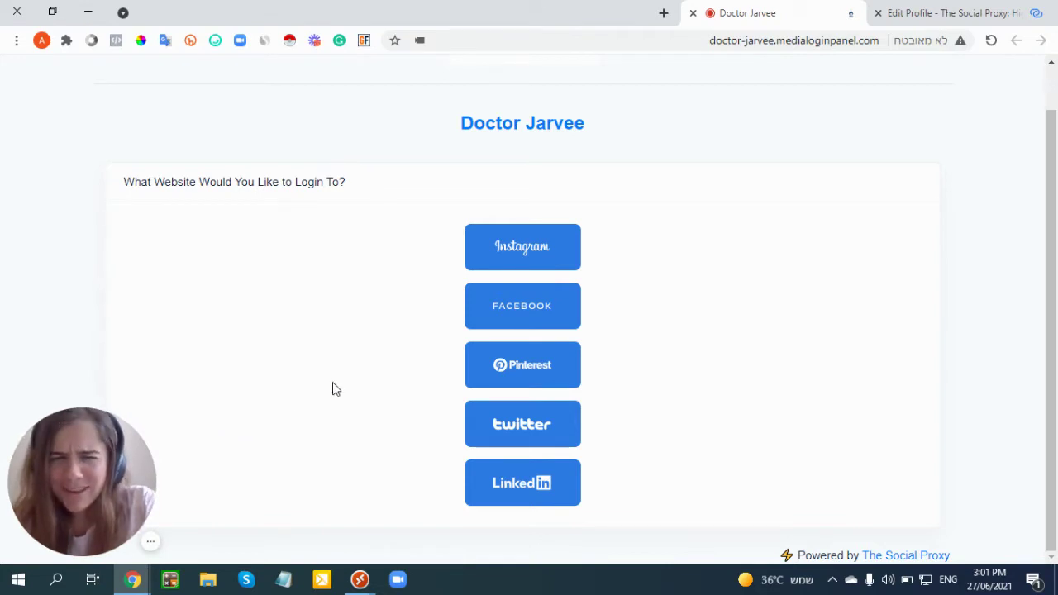
left_click(961, 12)
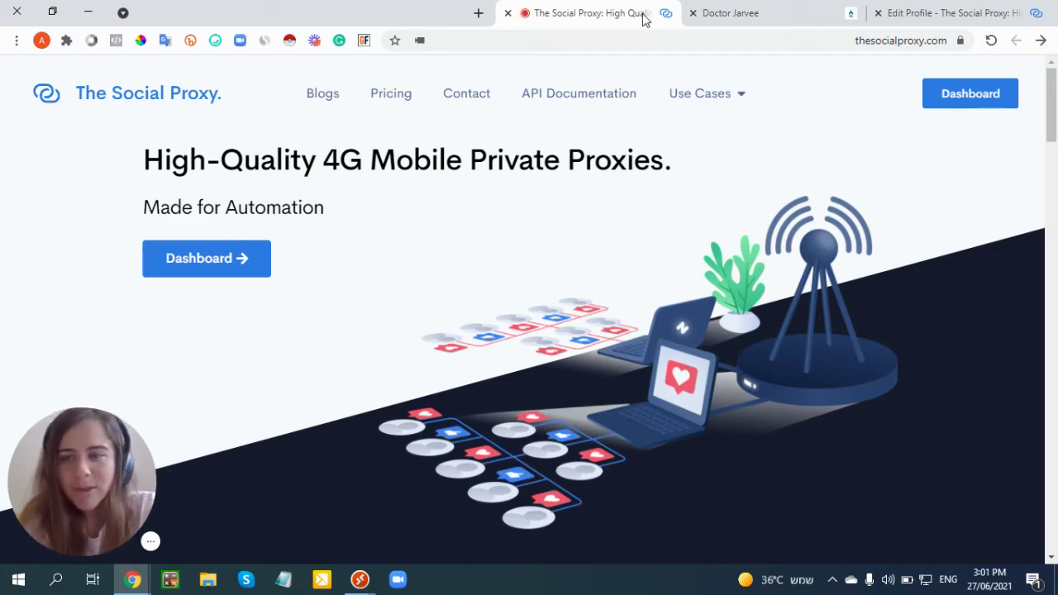
- Scroll through The Social Proxy homepage features and back to the top
scroll(482, 202, "down", 6)
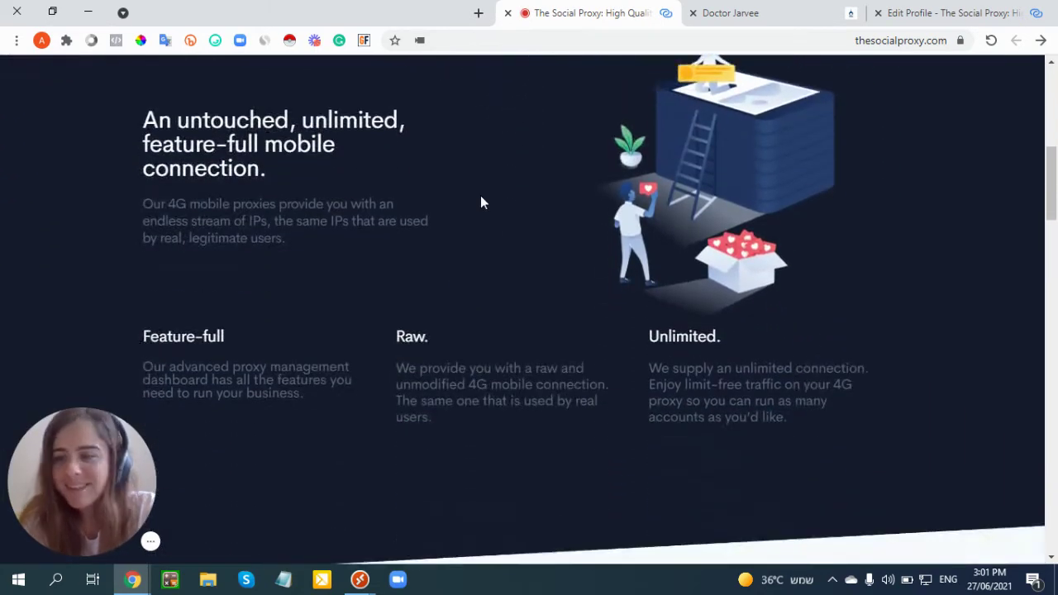
scroll(482, 203, "down", 4)
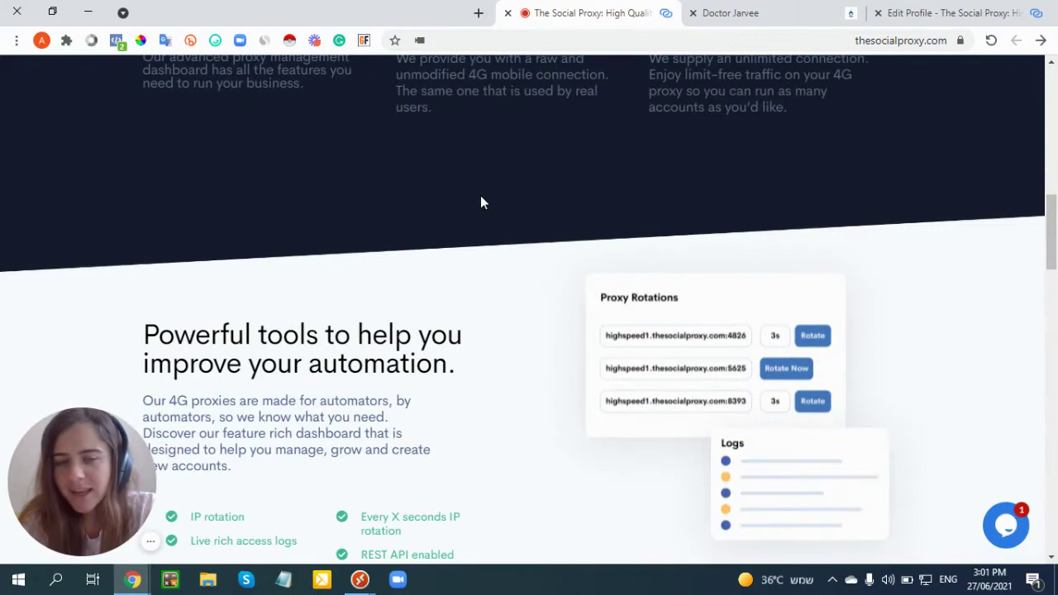
scroll(482, 203, "down", 10)
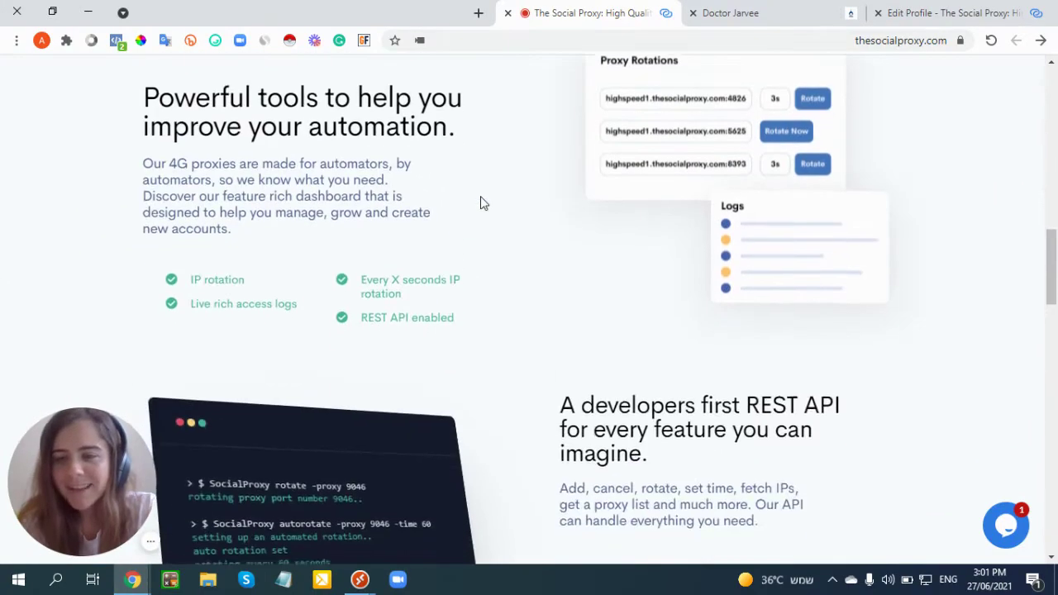
scroll(482, 202, "up", 20)
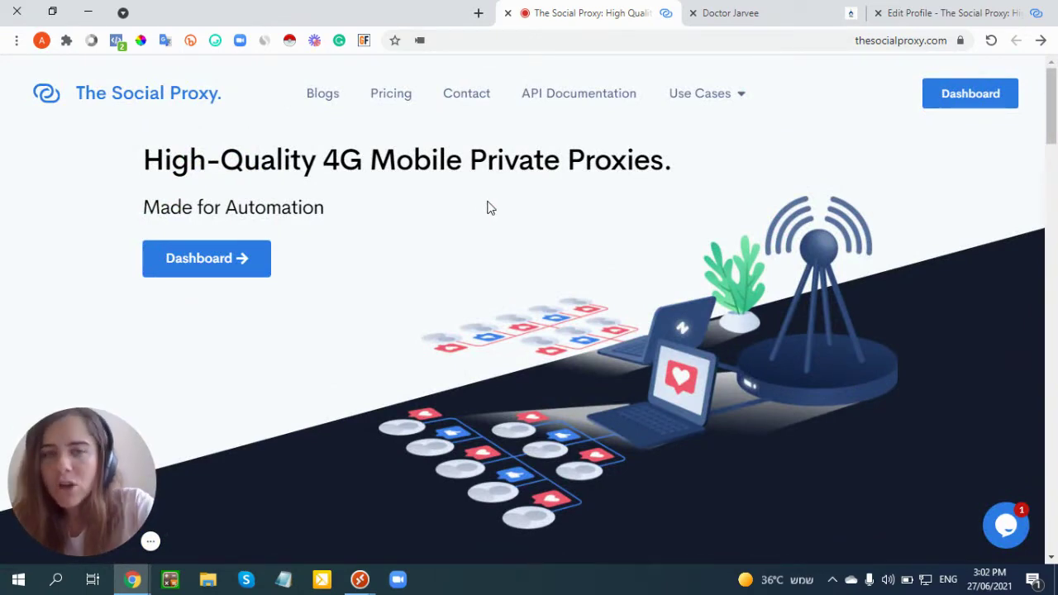
- On the My Profile page, autofill the name, email and password fields from saved details
left_click(1038, 9)
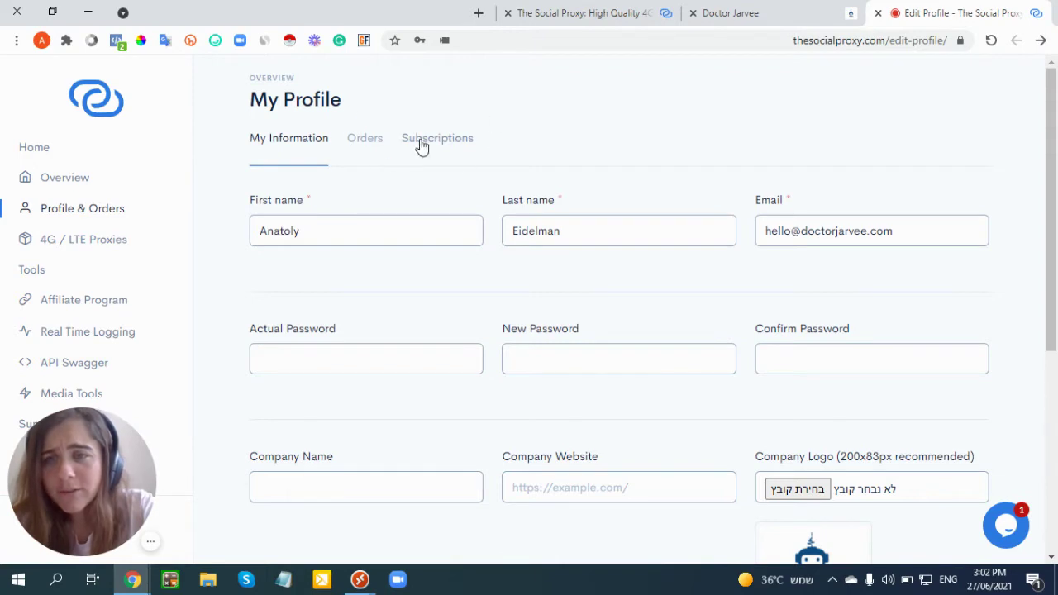
left_click(314, 235)
left_click(509, 238)
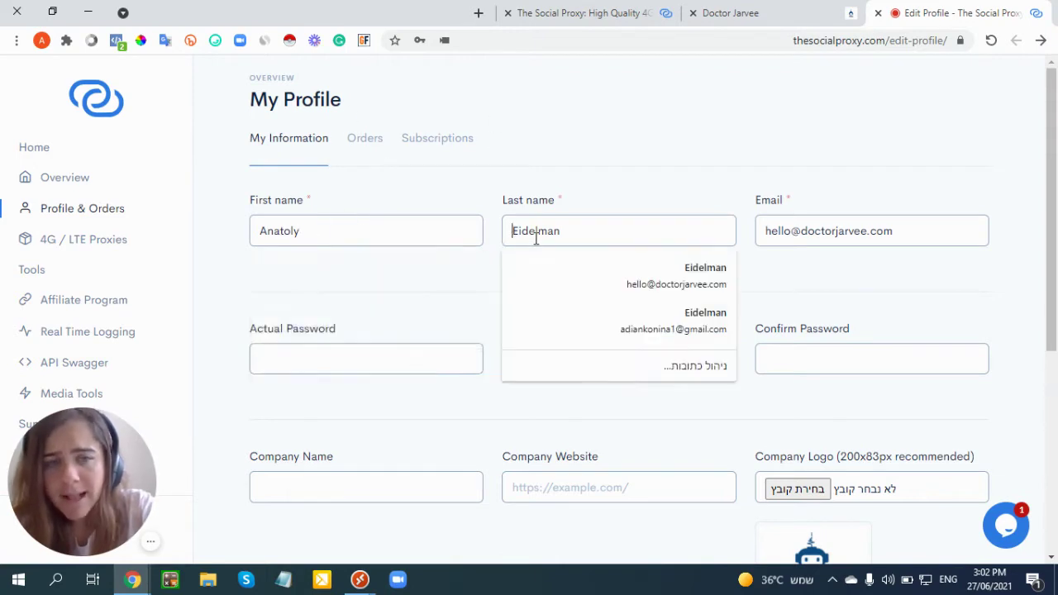
left_click(768, 241)
left_click(765, 271)
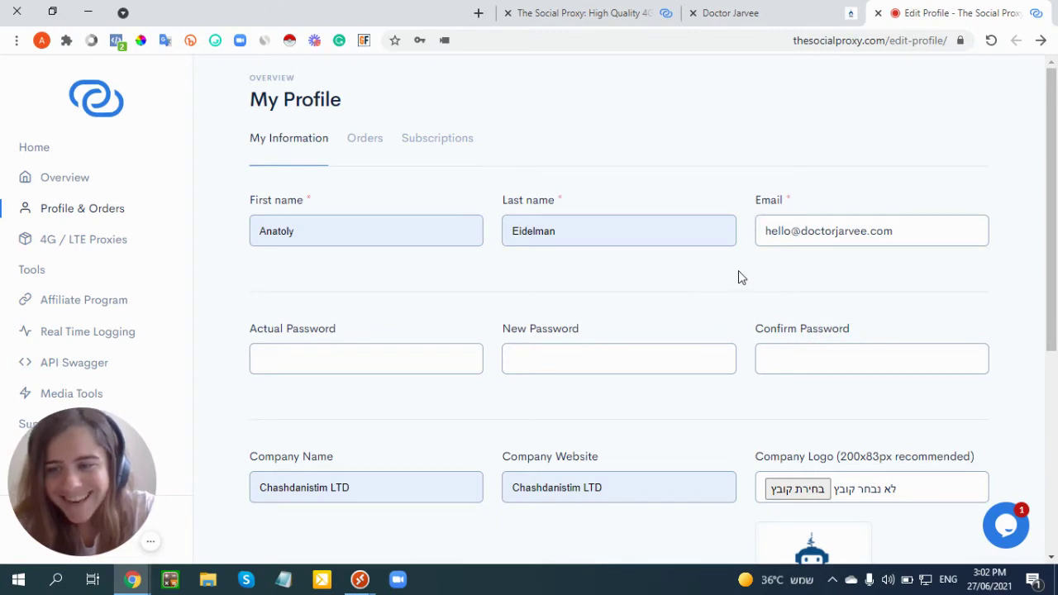
left_click(411, 359)
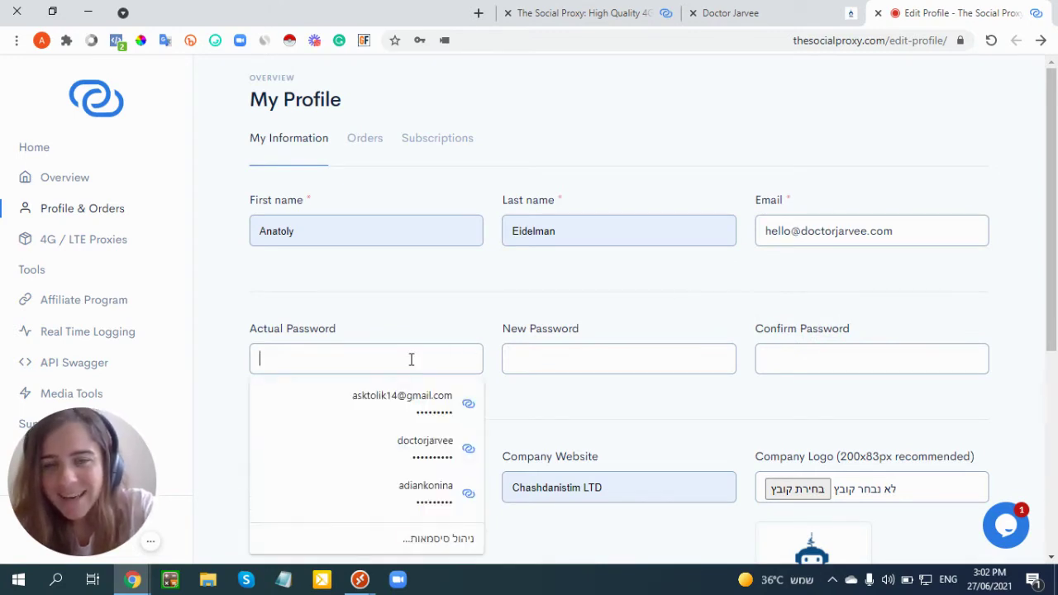
scroll(488, 315, "down", 1)
scroll(488, 315, "down", 1)
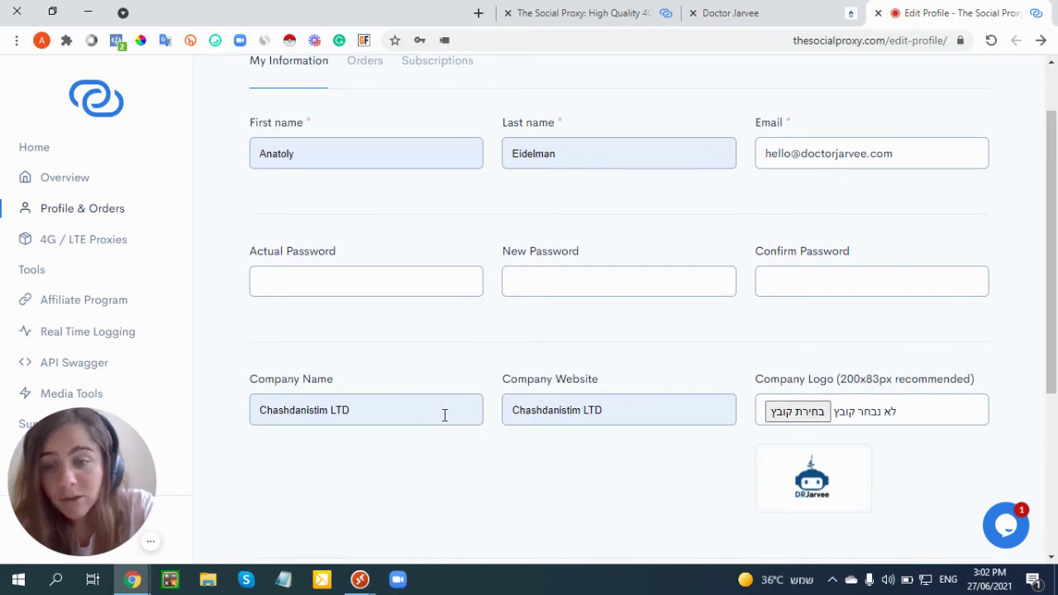
- Enter Doctor Jarvee as Company Name and Company Website, returning to the profile page
key("ctrl+a")
type("D")
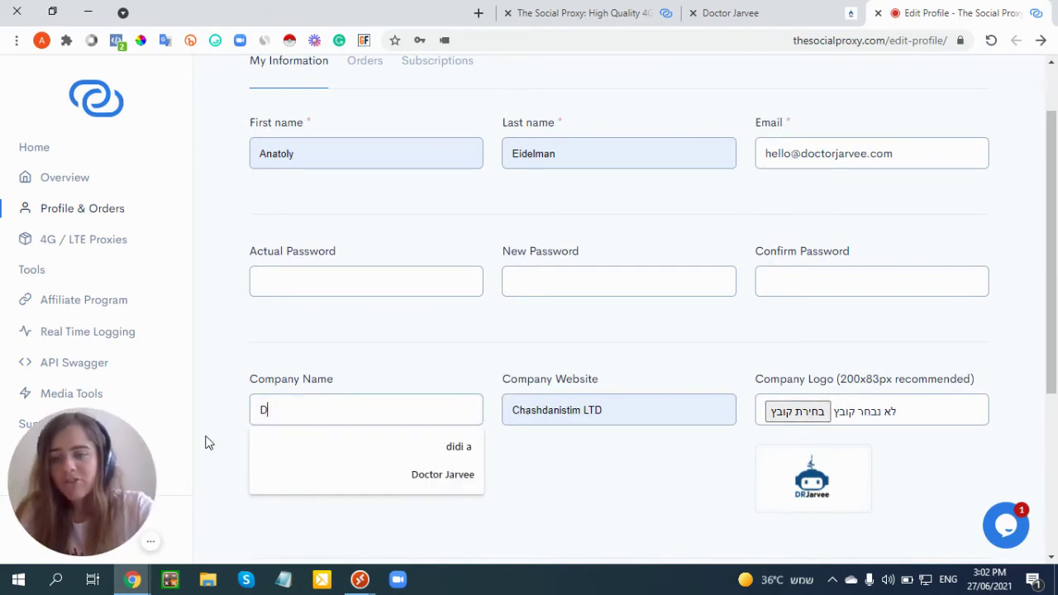
key("Down")
key("Down")
key("Tab")
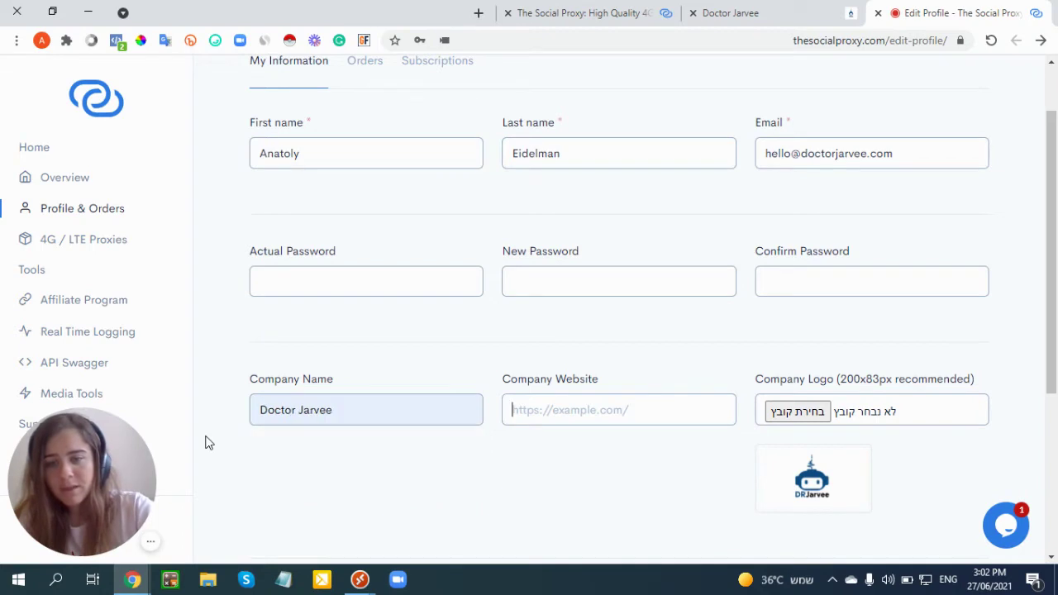
type("D")
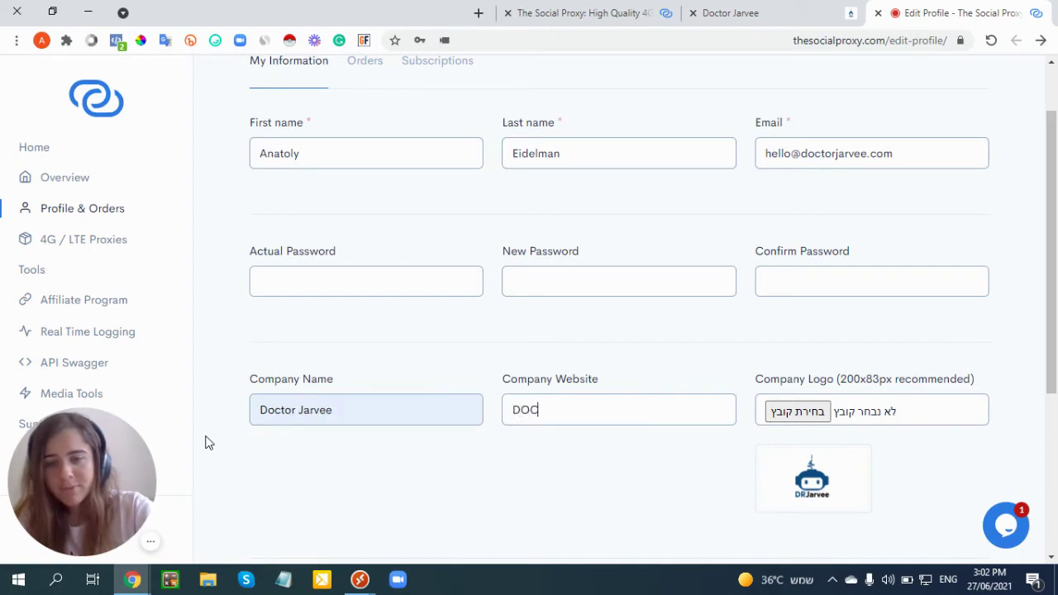
type("octor Jarvee")
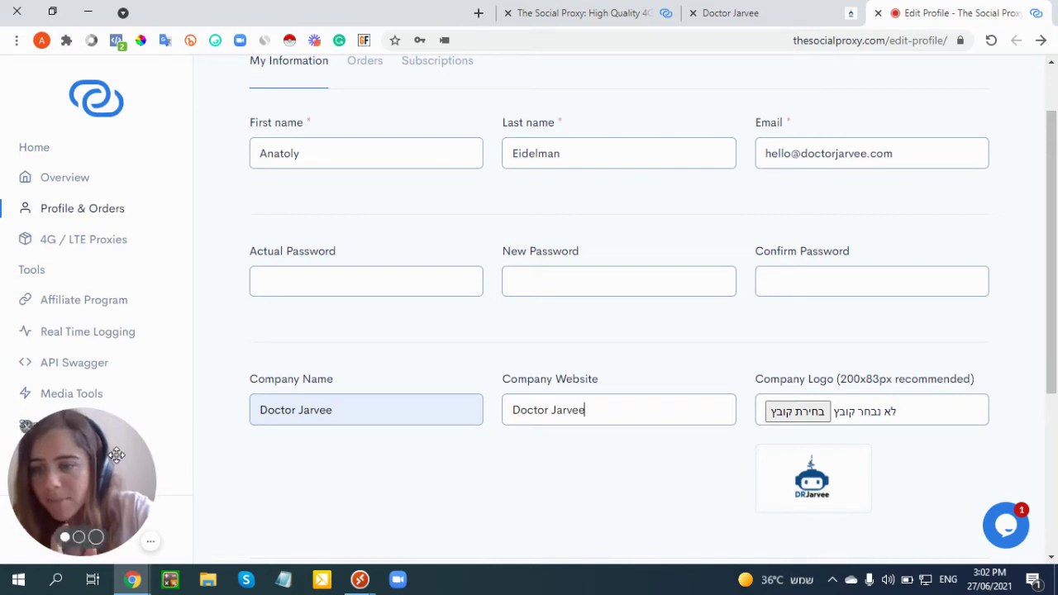
left_click_drag(116, 455, 300, 439)
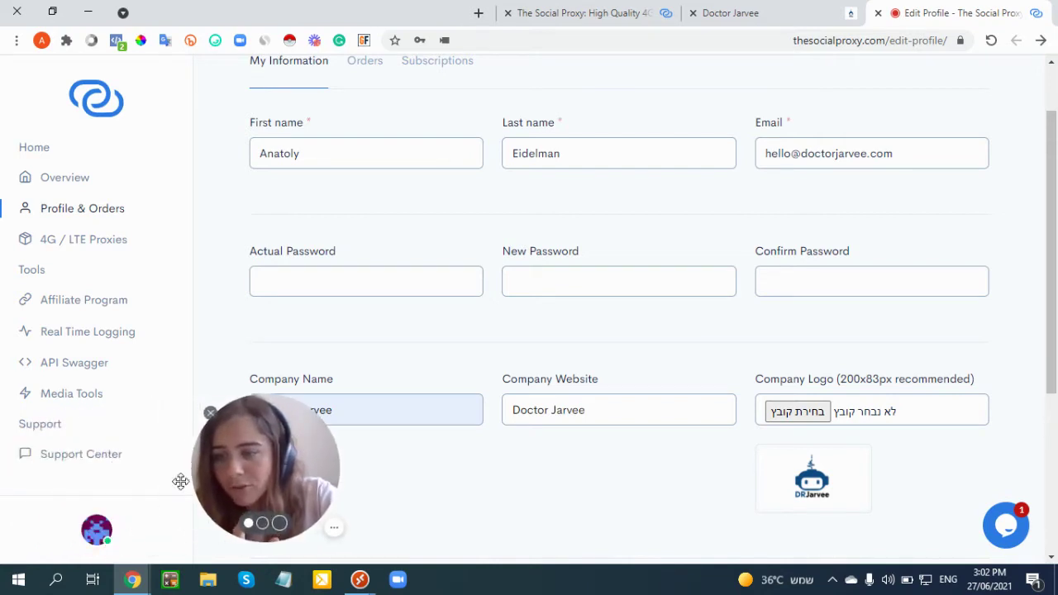
left_click(95, 529)
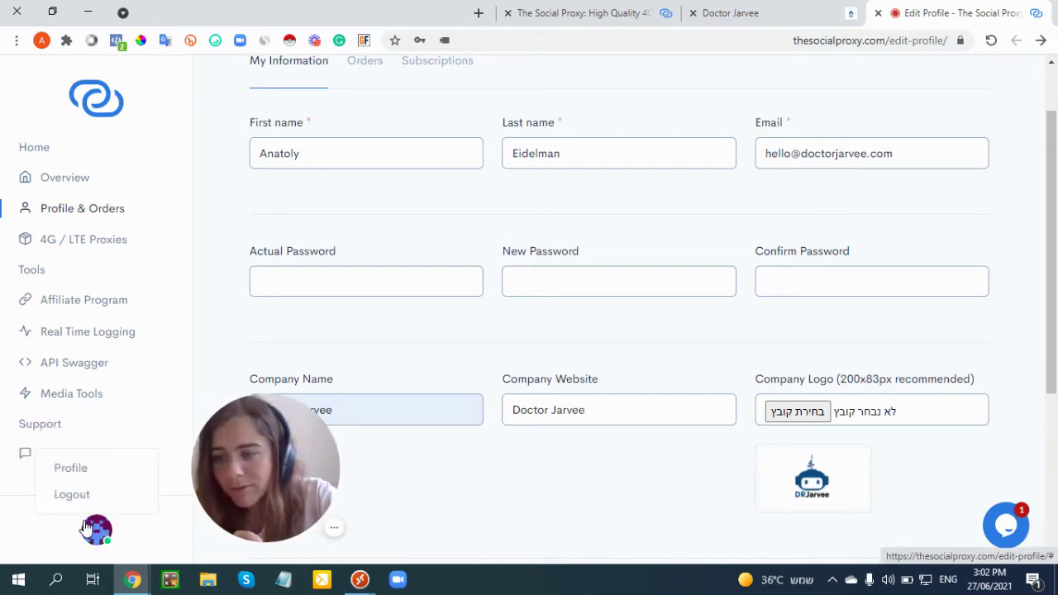
left_click(87, 468)
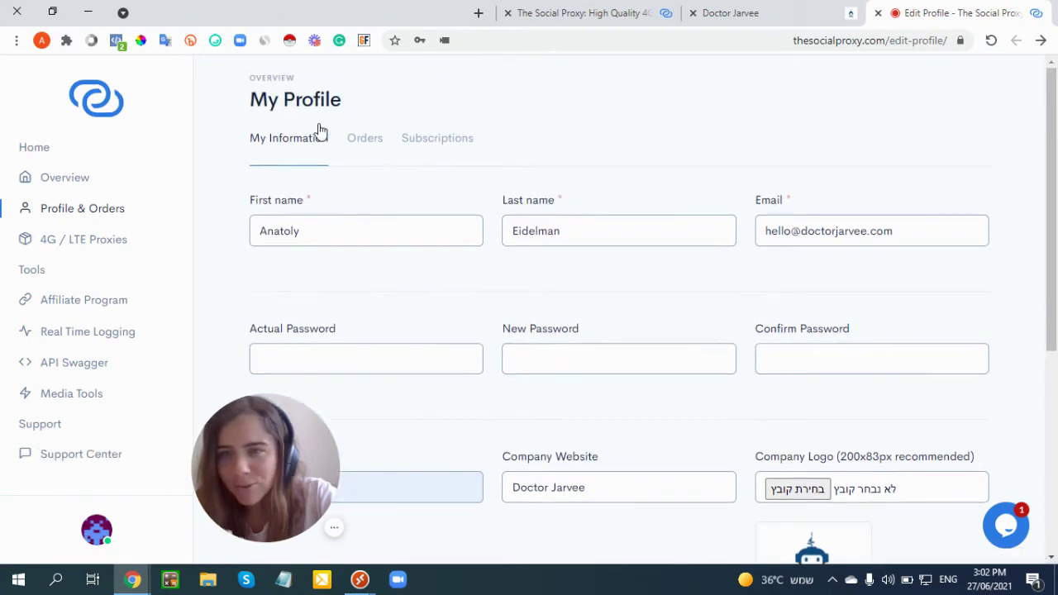
- Save the profile with the Doctor Jarvee company details using Update
scroll(414, 207, "down", 3)
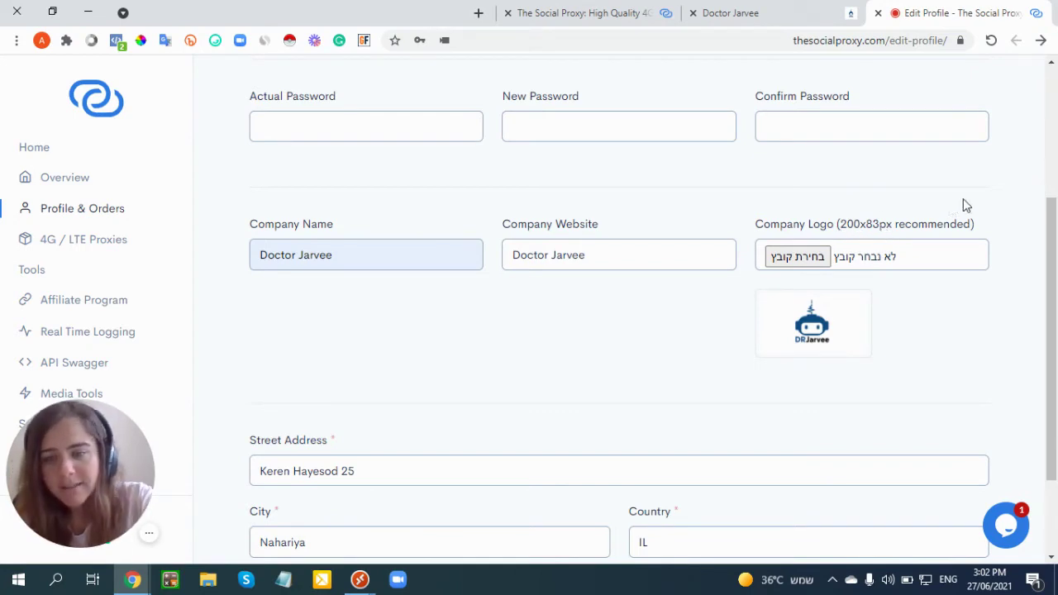
scroll(763, 269, "down", 2)
scroll(361, 392, "up", 5)
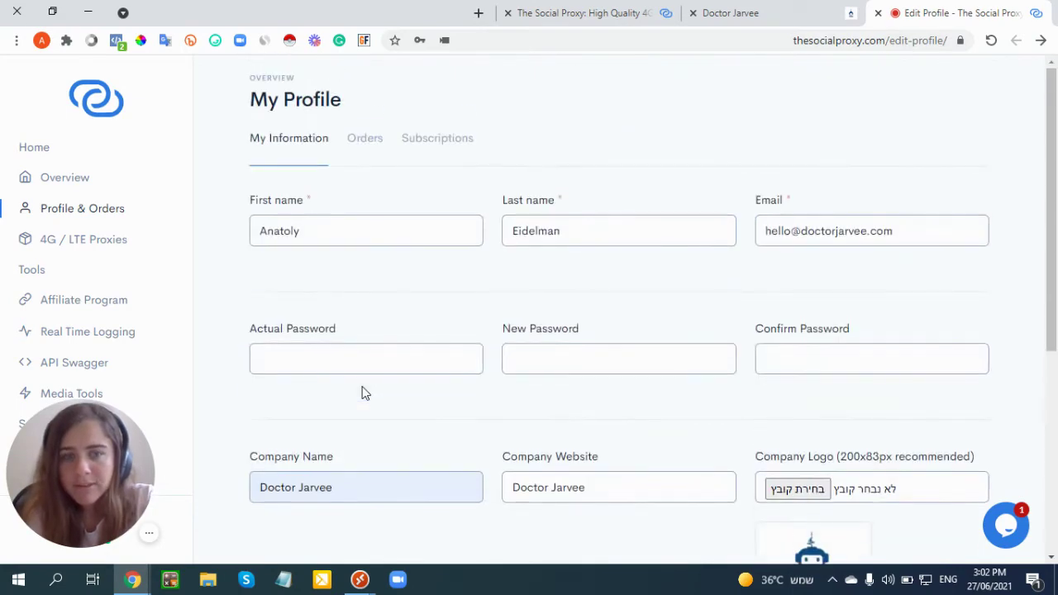
scroll(311, 414, "down", 5)
left_click(299, 520)
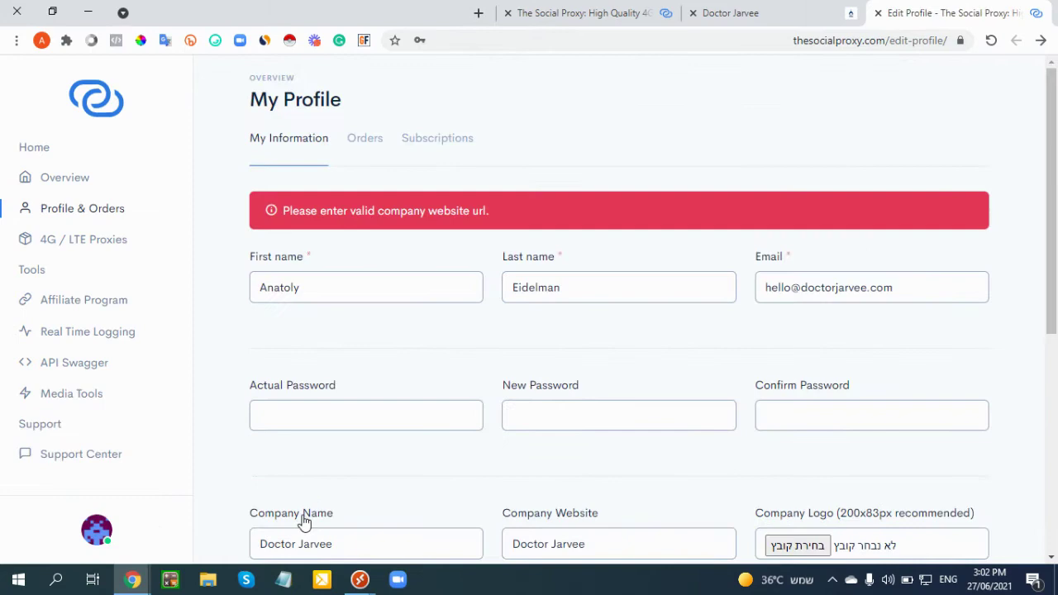
scroll(432, 250, "down", 4)
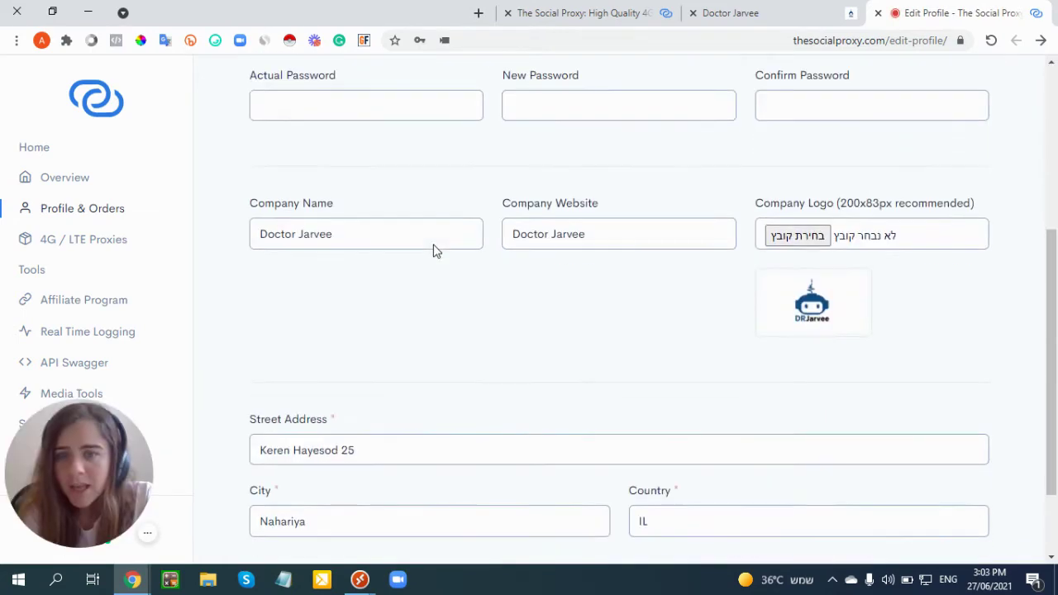
triple_click(592, 233)
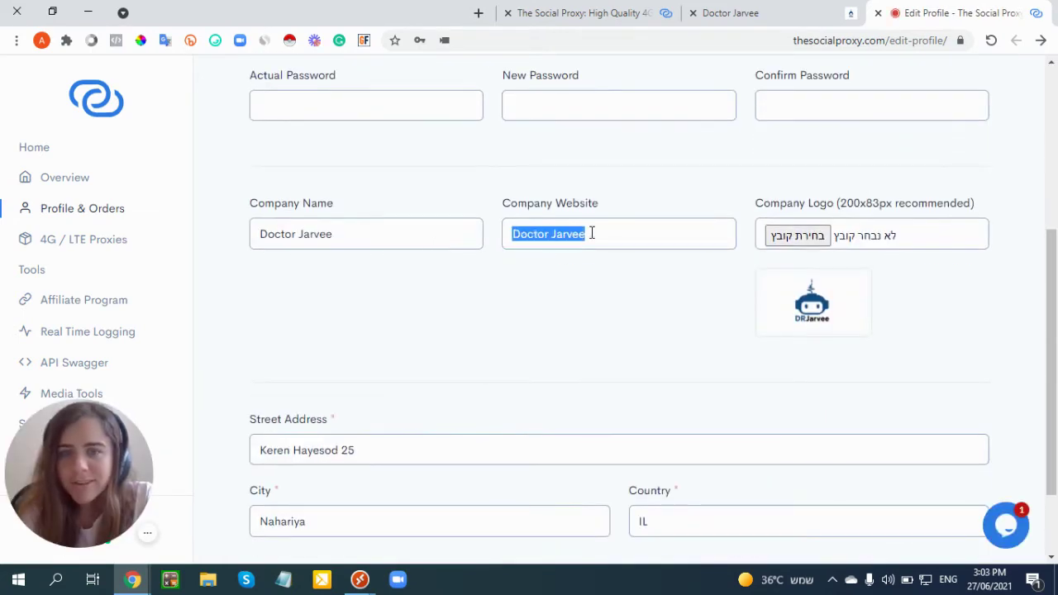
left_click(478, 12)
type("doctorjarvee.com")
left_click(843, 40)
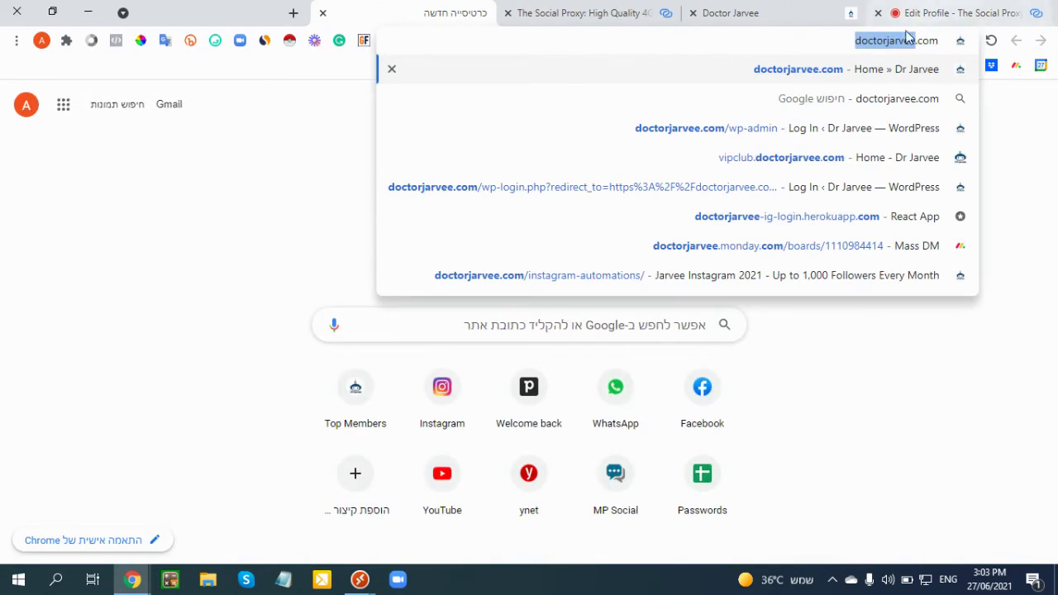
key("ctrl+c")
key("ctrl+Tab")
key("ctrl+v")
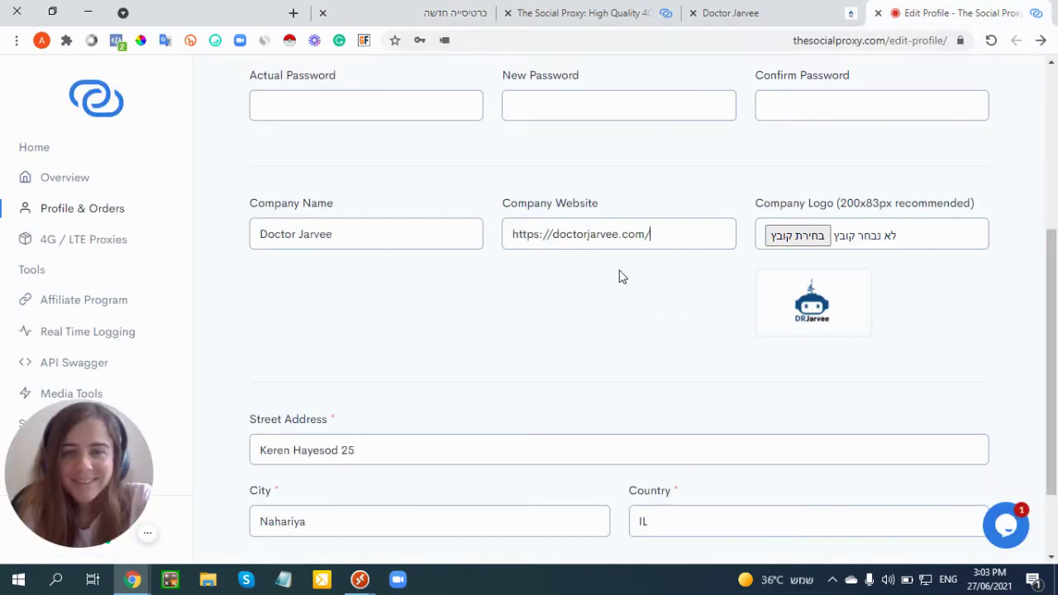
scroll(618, 279, "down", 1)
left_click(326, 524)
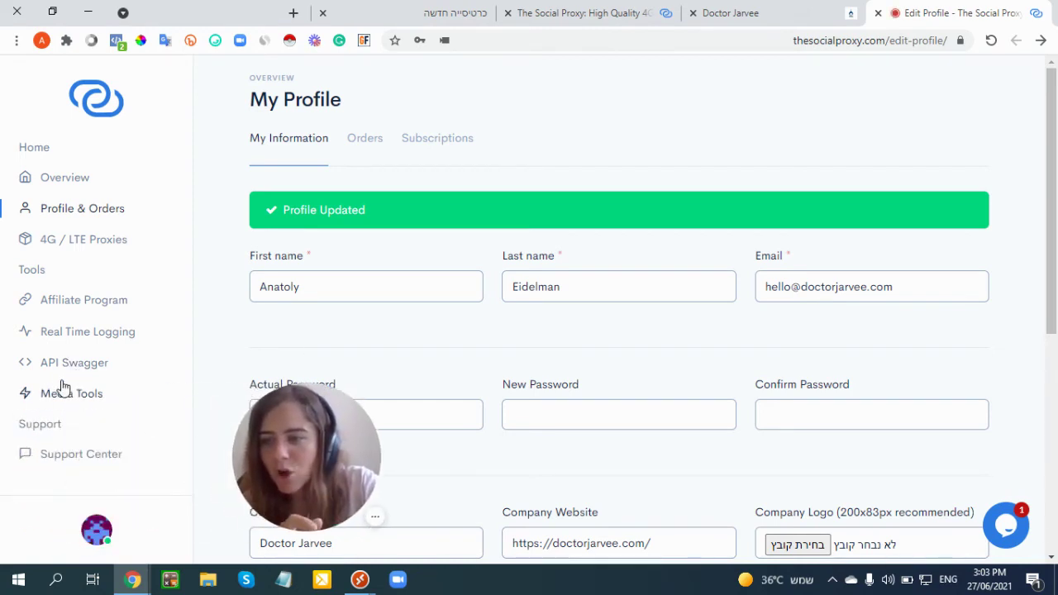
- Open the Media Tools page, briefly checking the Doctor Jarvee login panel tab
left_click(86, 394)
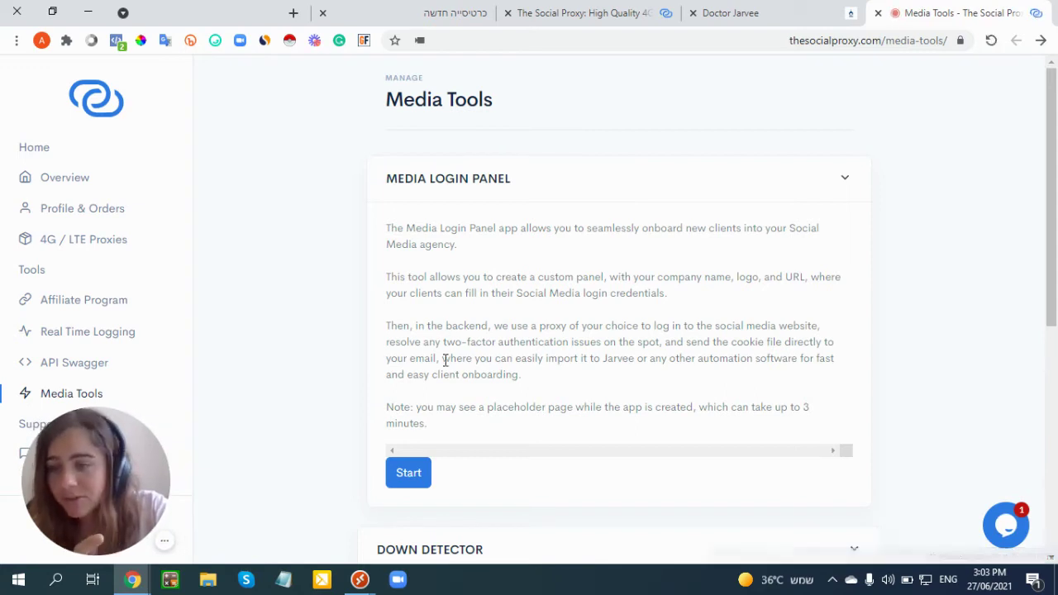
scroll(447, 364, "down", 1)
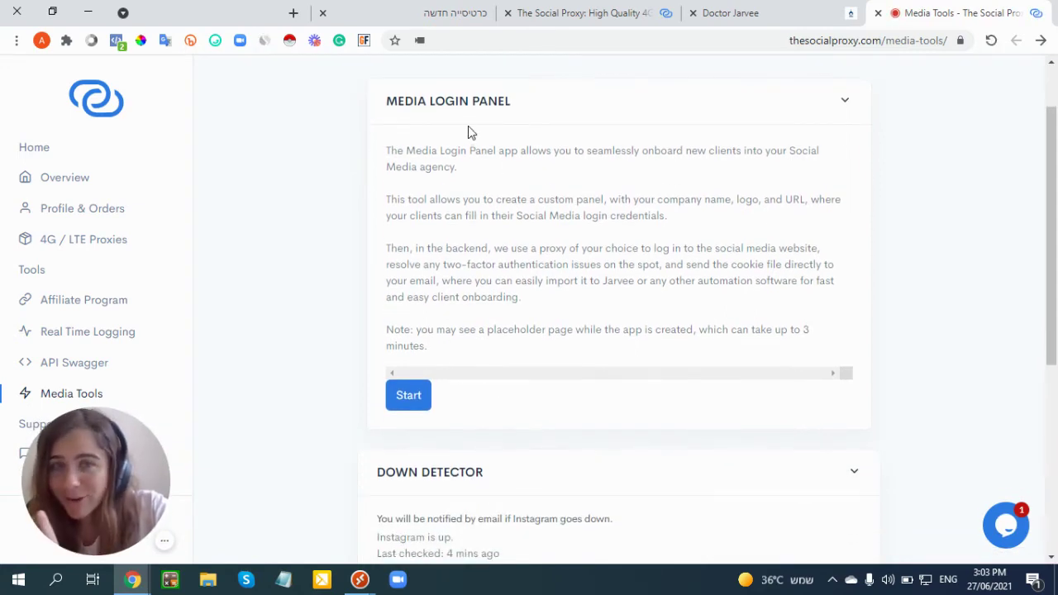
left_click(767, 10)
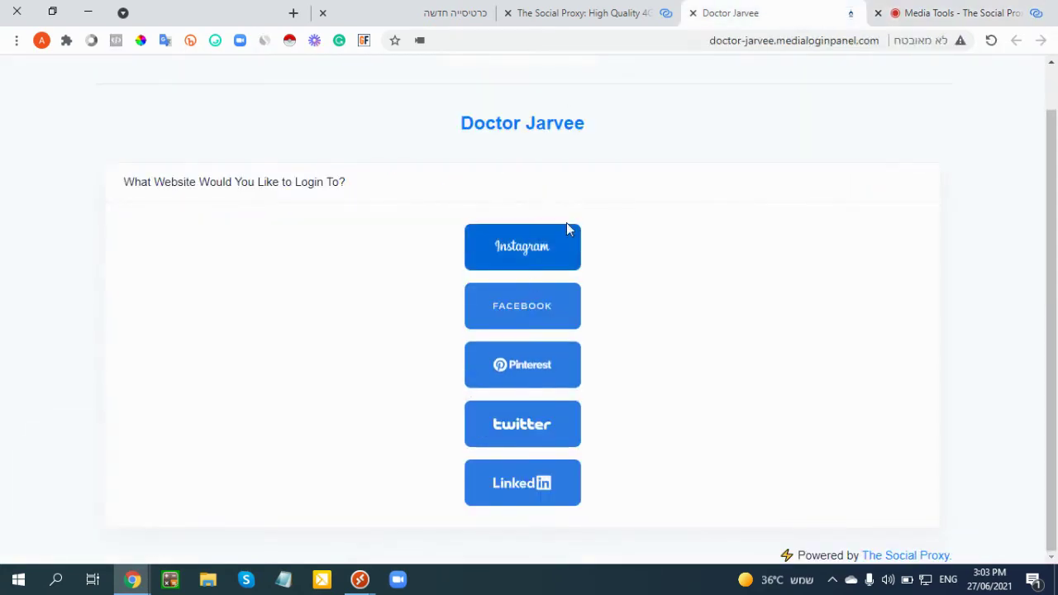
left_click(962, 10)
- Browse the Media Tools, opening and closing the Schedule A Meeting window
scroll(404, 355, "down", 3)
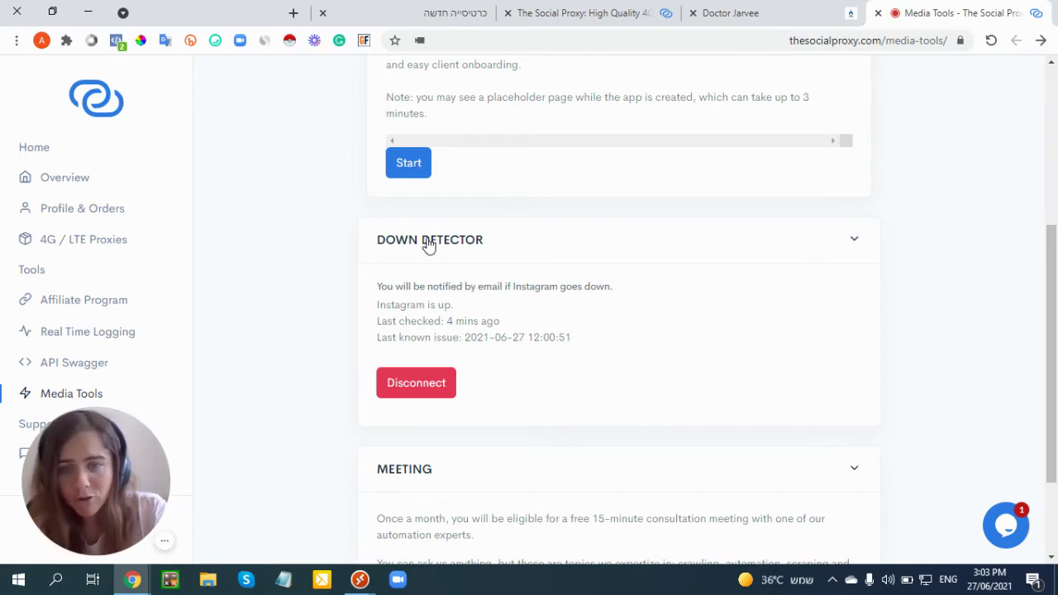
scroll(421, 243, "down", 1)
scroll(460, 369, "up", 1)
scroll(386, 408, "down", 2)
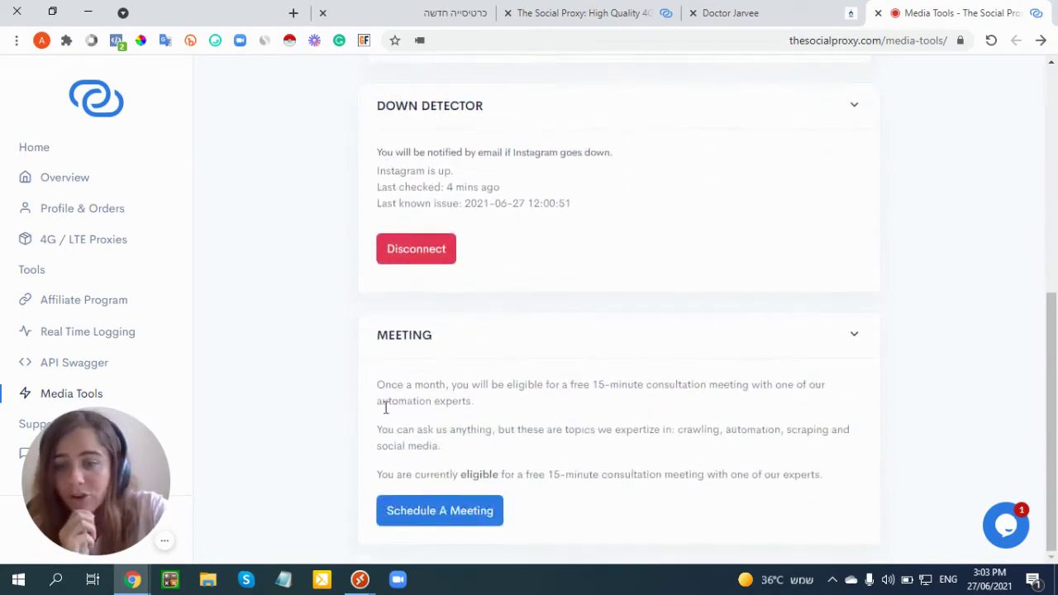
left_click(456, 513)
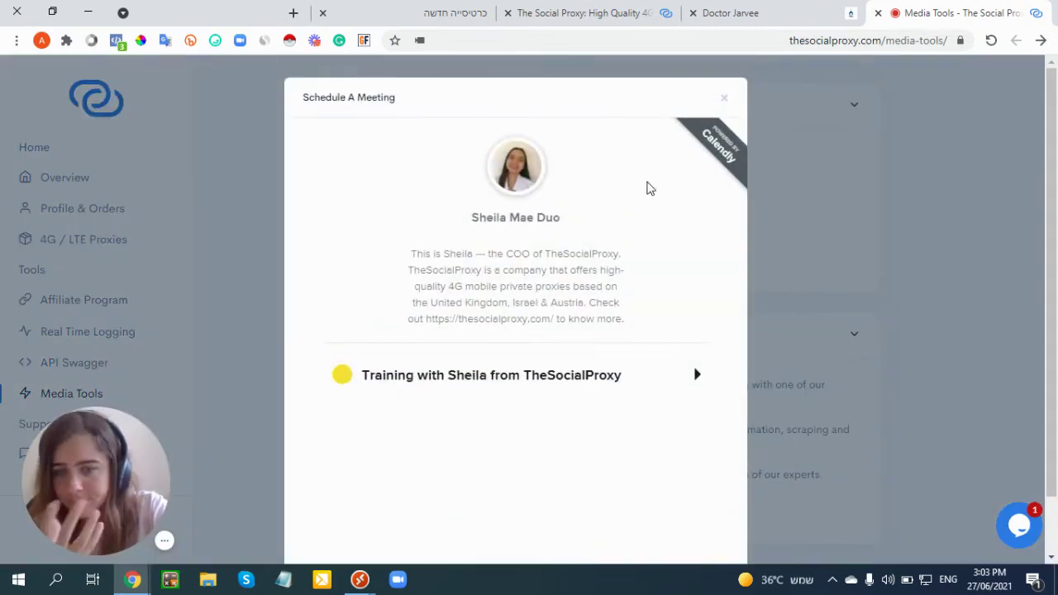
left_click(954, 310)
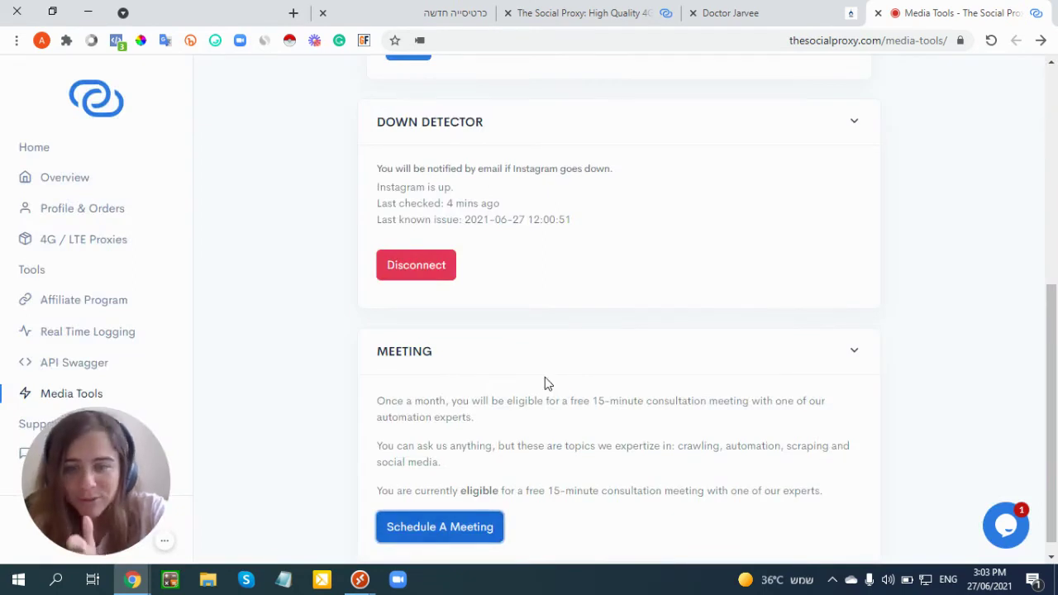
scroll(544, 383, "up", 5)
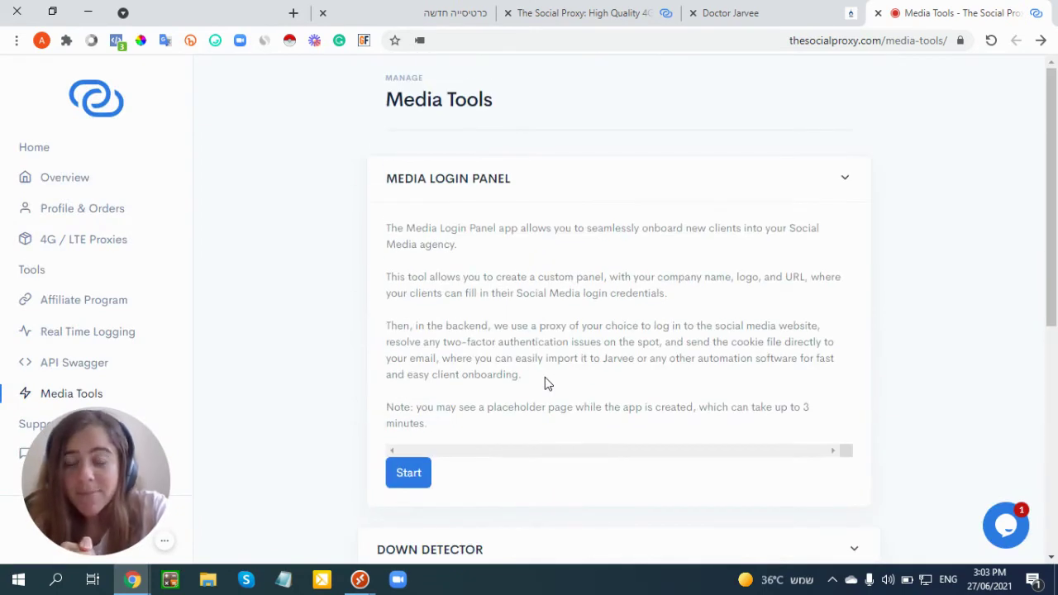
- Start the Media Login Panel, choose a proxy, create the app and connect it
left_click(409, 474)
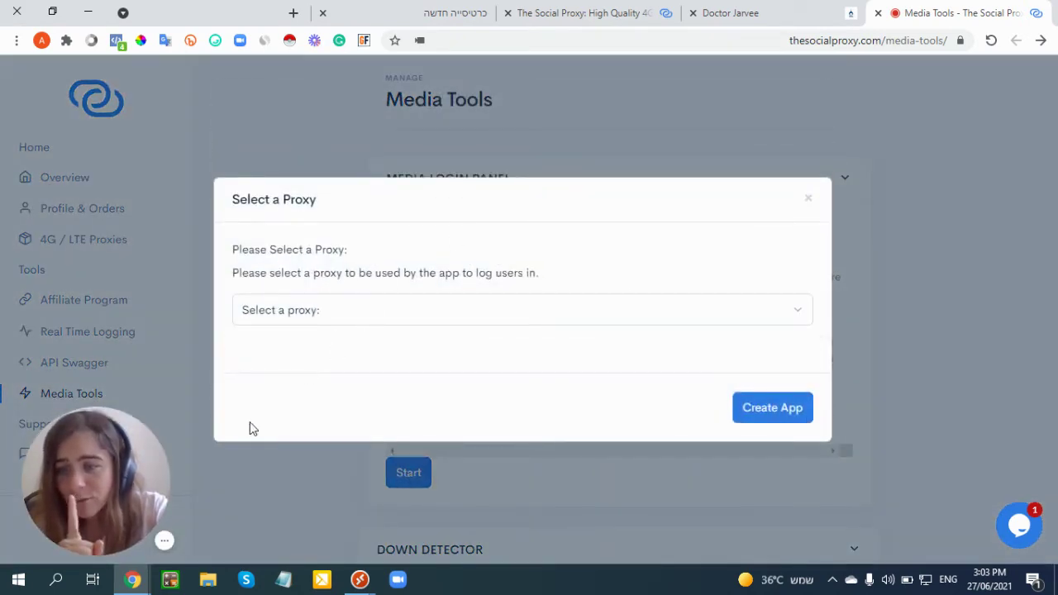
left_click(165, 540)
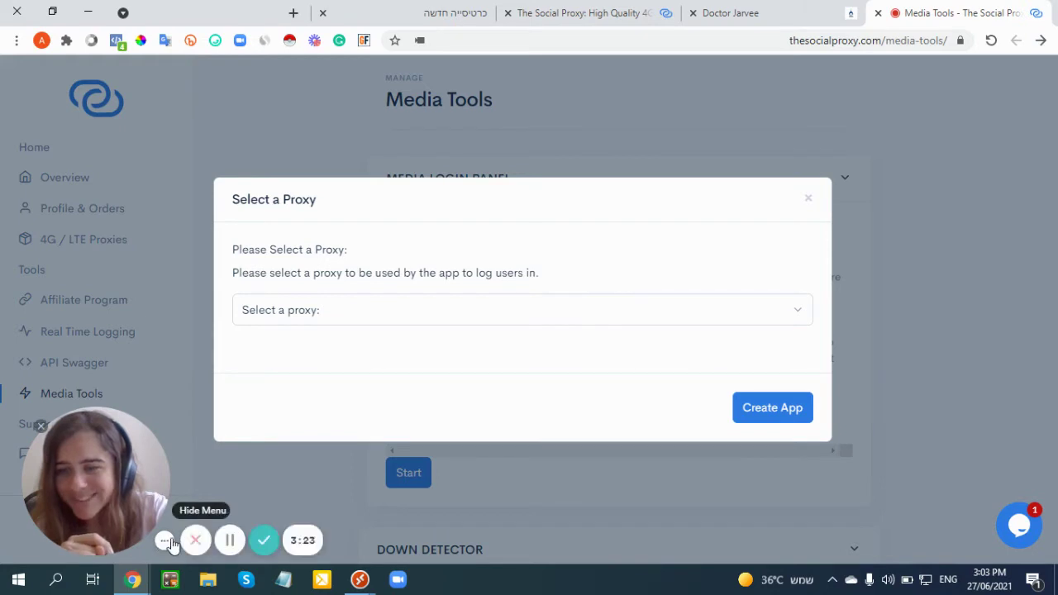
left_click(232, 541)
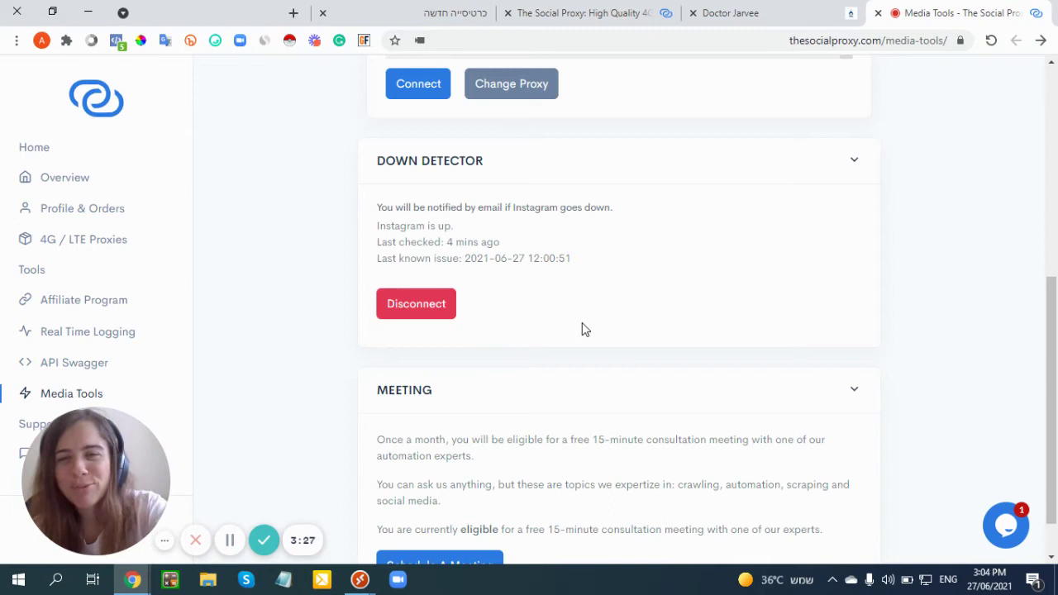
left_click(402, 88)
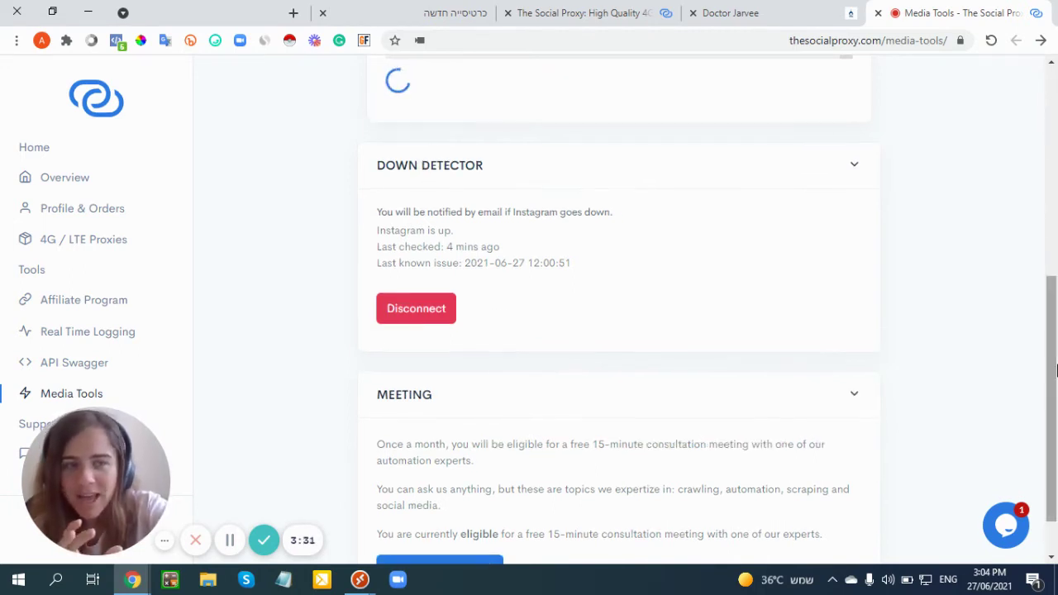
left_click_drag(1056, 372, 1056, 395)
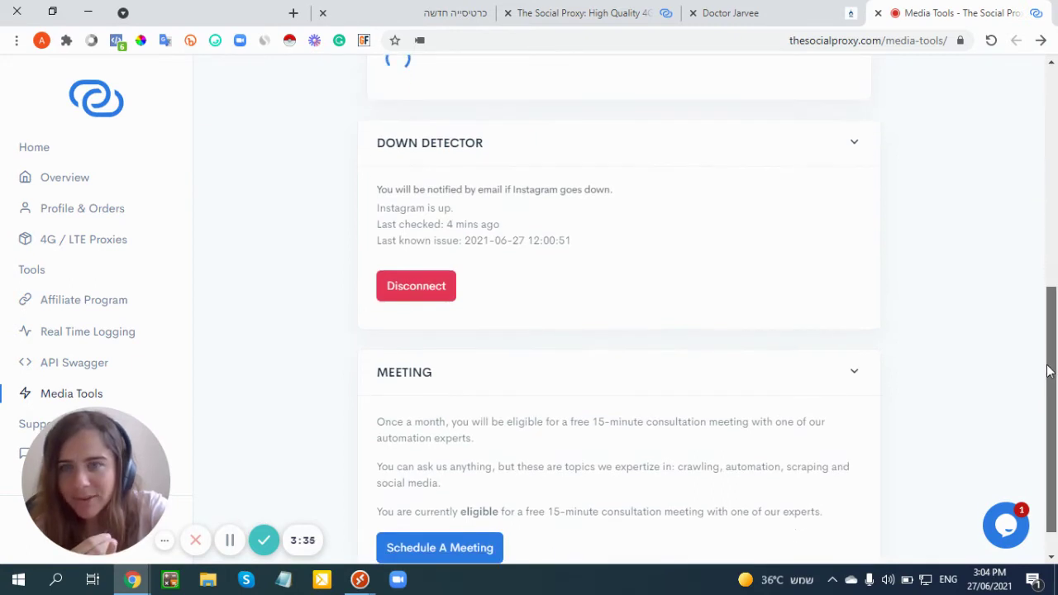
left_click_drag(1048, 371, 1054, 362)
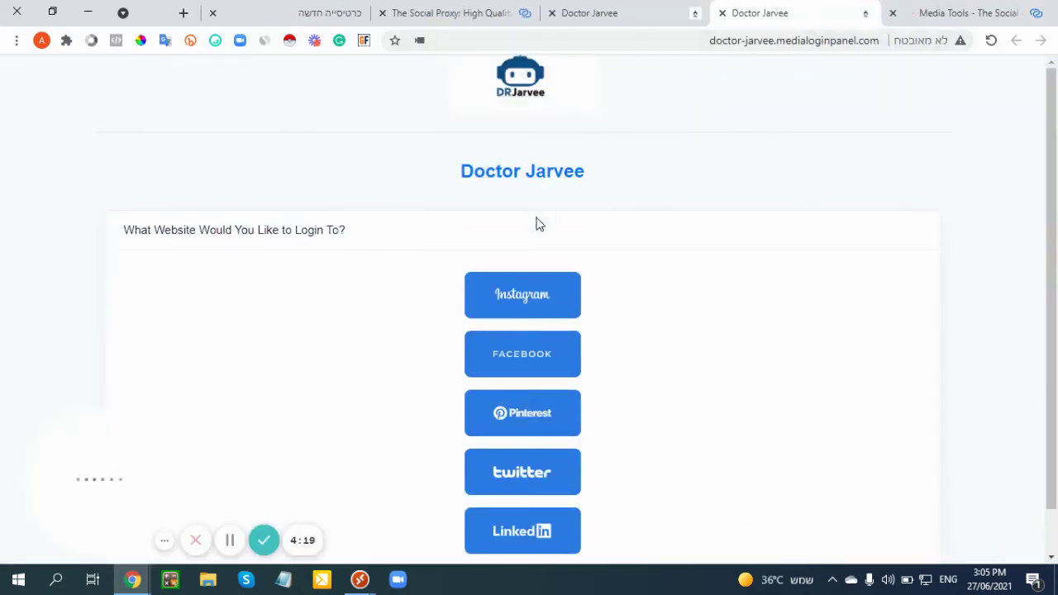
- Scroll the doctor-jarvee.medialoginpanel.com panel to view its five social network login buttons
scroll(609, 203, "down", 1)
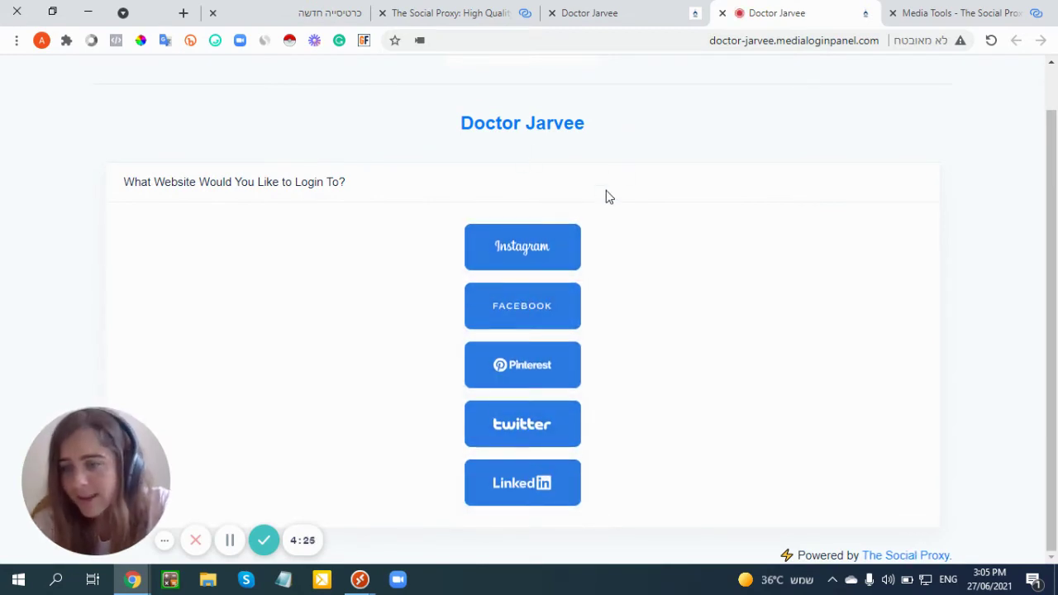
- Log in to Instagram through the panel with the test account's email and password
left_click(164, 542)
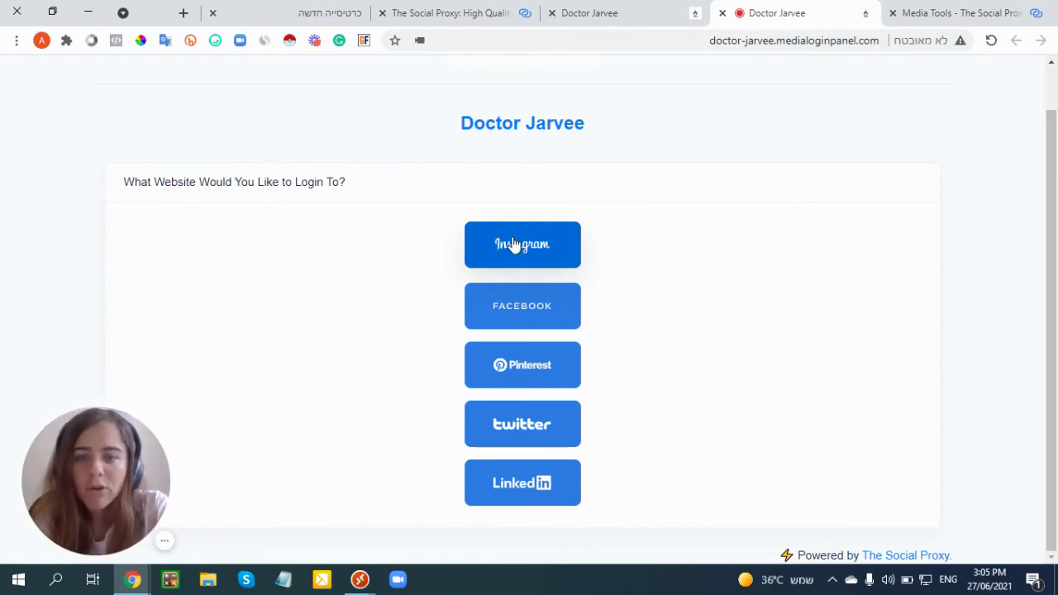
left_click(513, 242)
left_click(411, 351)
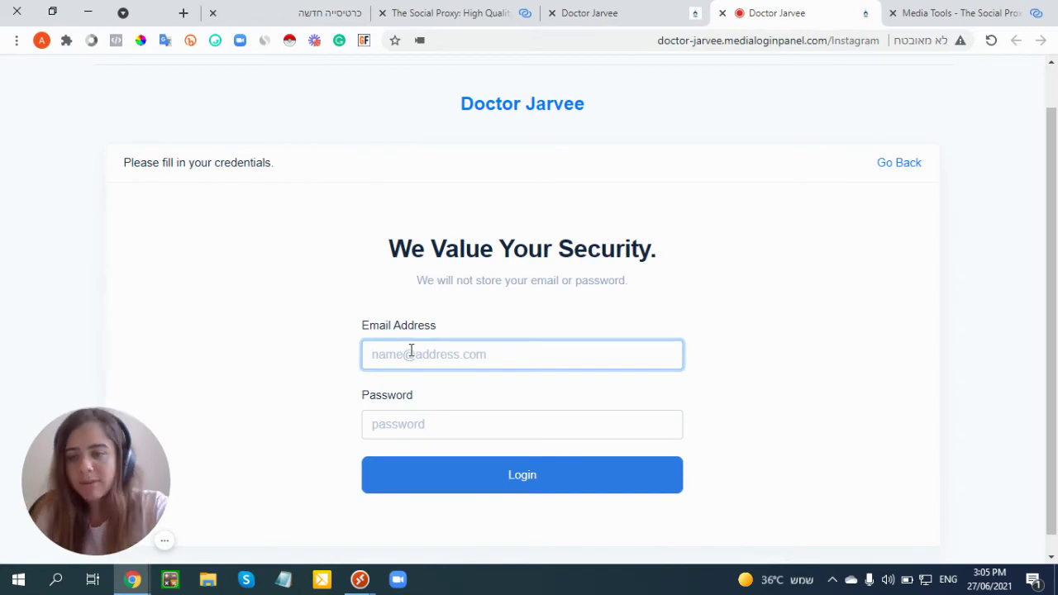
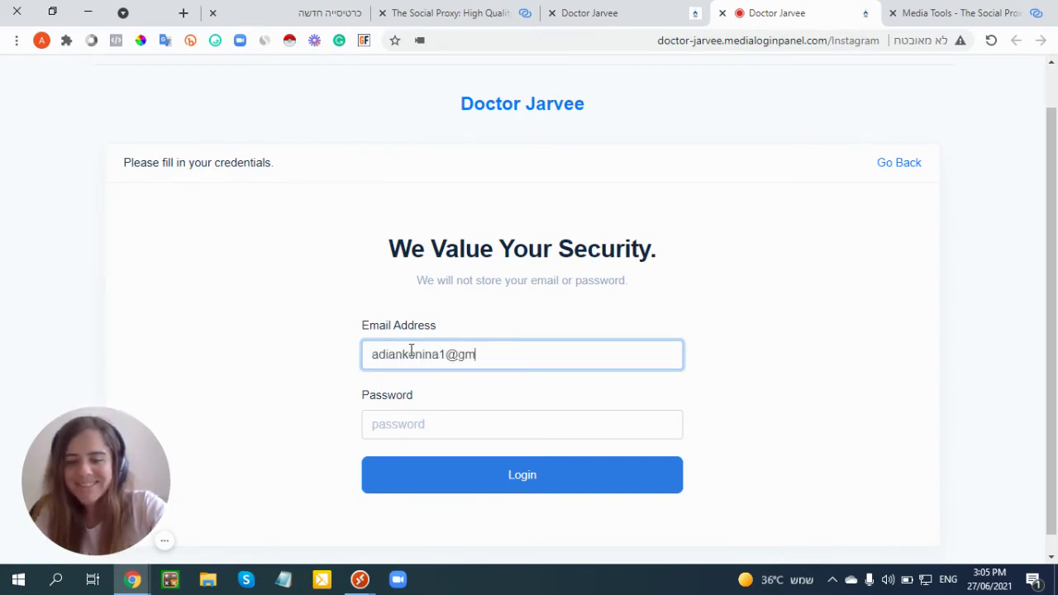
key("Tab")
type("••")
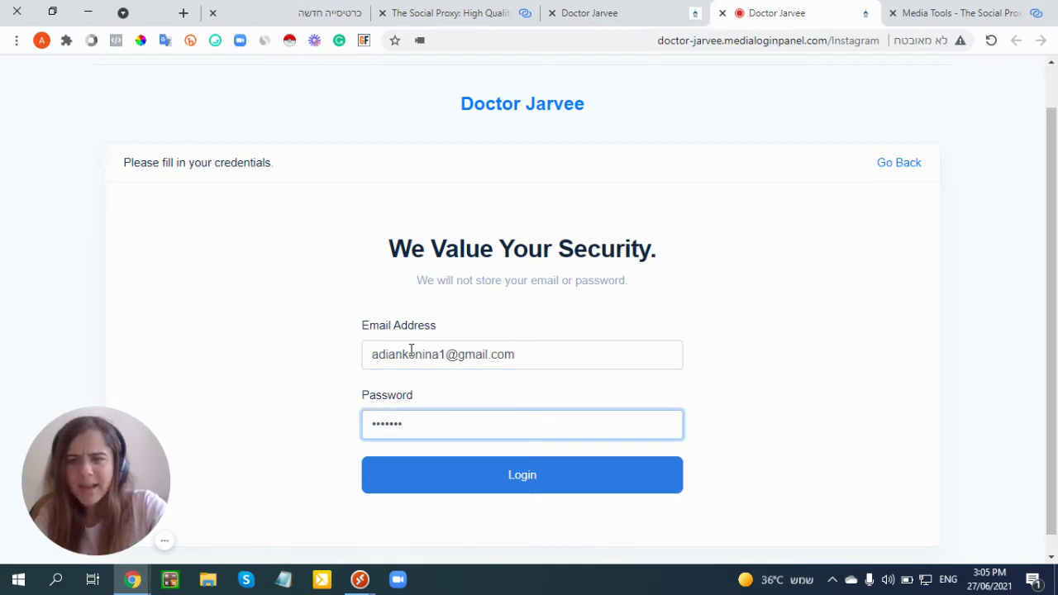
left_click(451, 475)
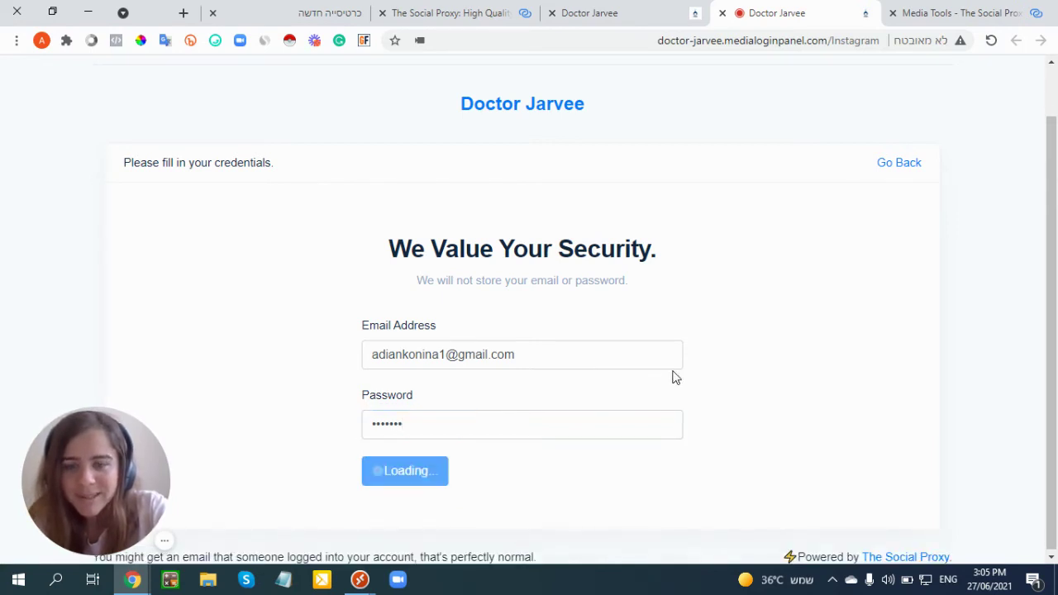
- Open the new Instagram cookies email in Gmail
left_click_drag(57, 450, 73, 321)
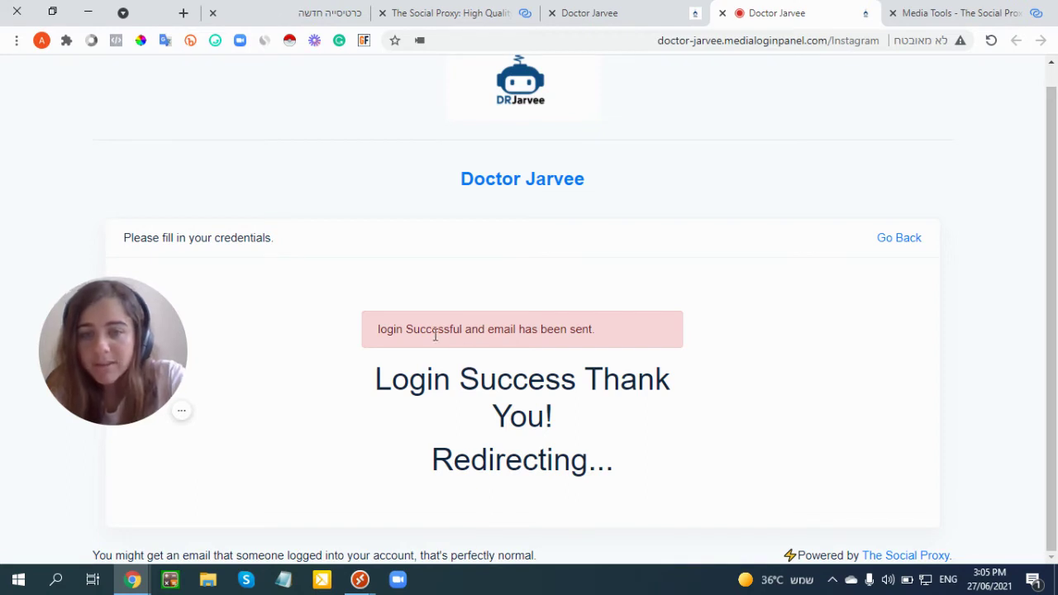
left_click_drag(104, 350, 74, 481)
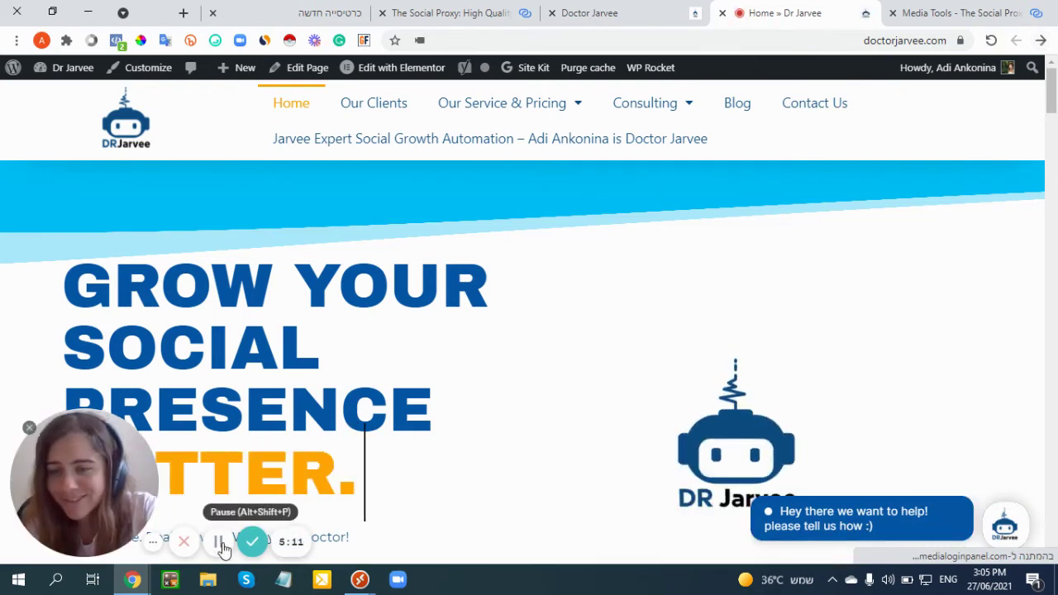
left_click(222, 548)
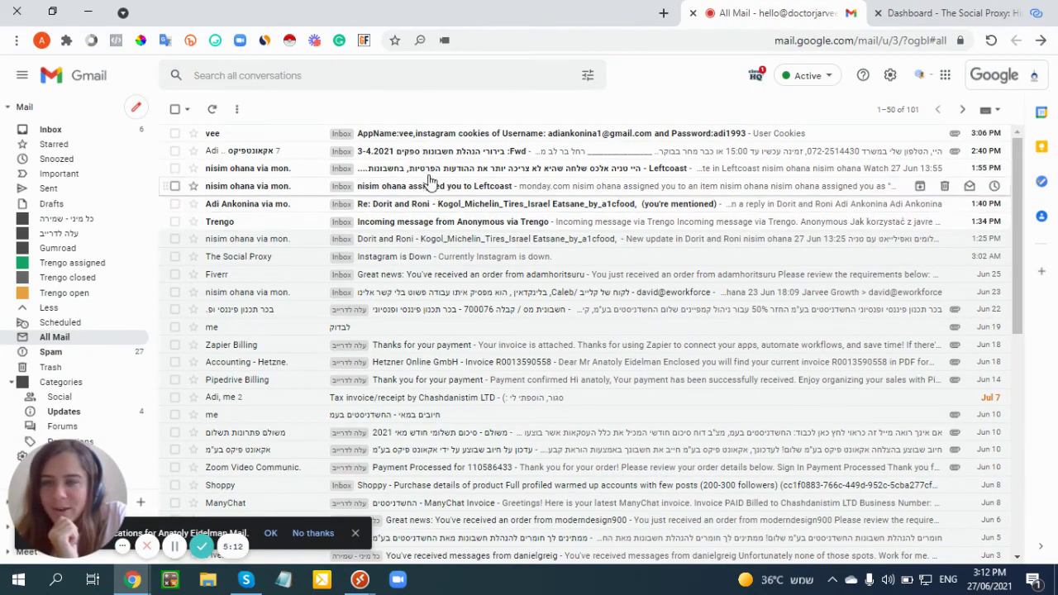
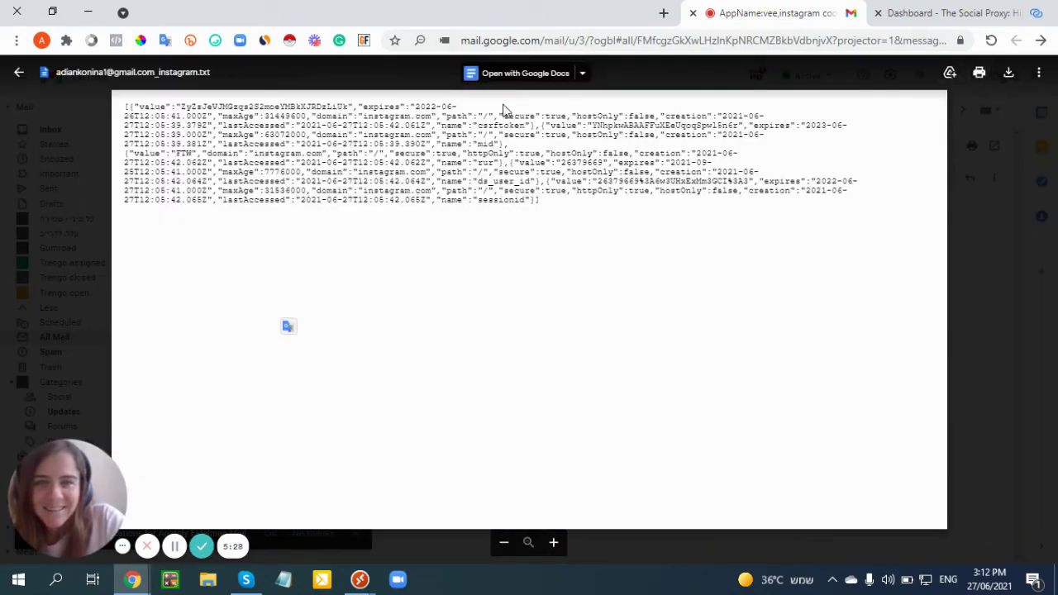
- Save the previewed Instagram cookies text file to the Desktop and open the finished download's menu
left_click(1008, 76)
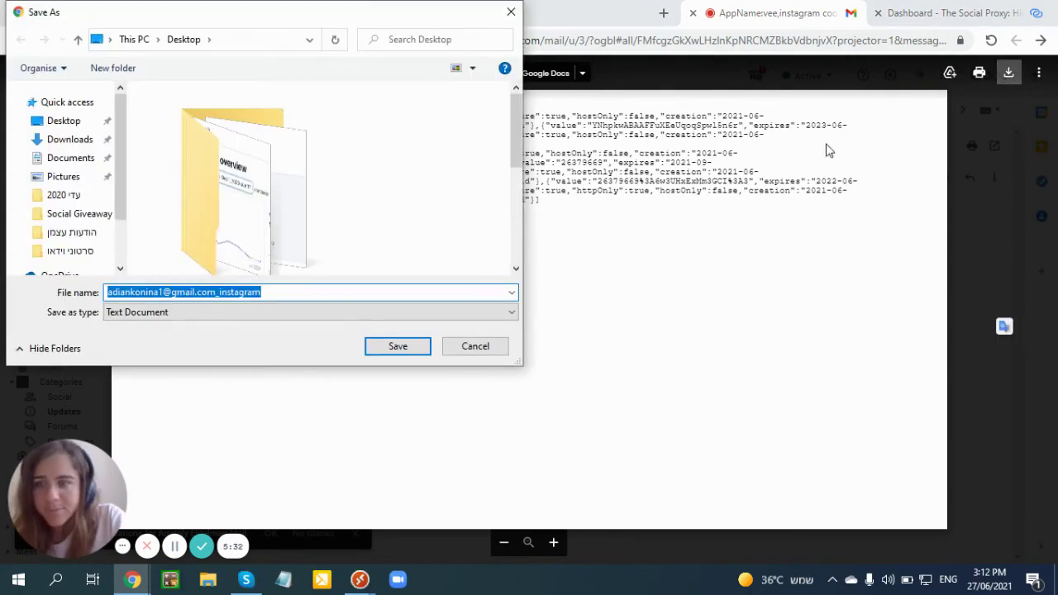
left_click(385, 347)
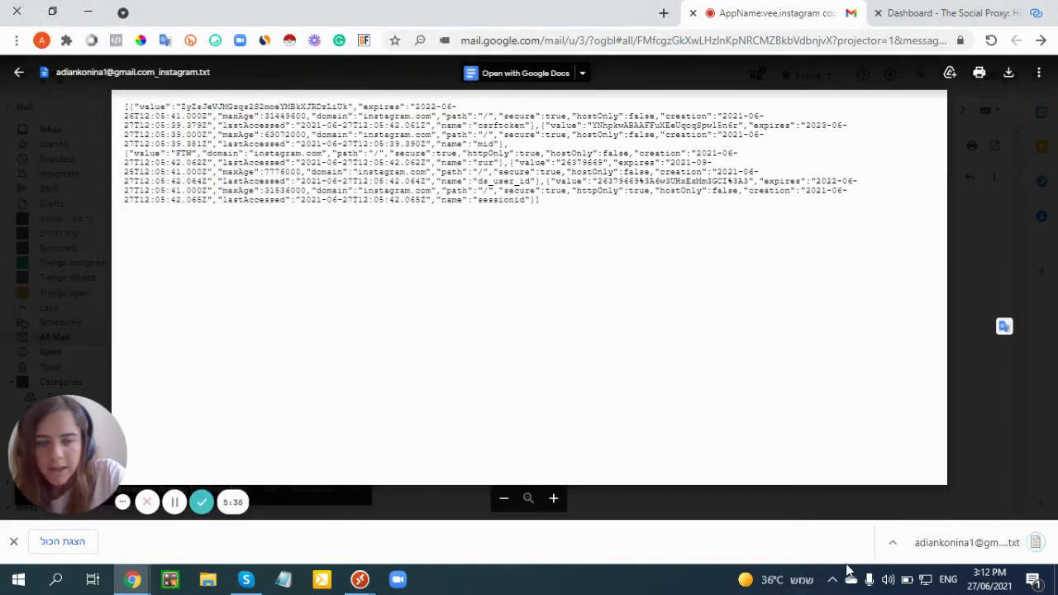
left_click(891, 542)
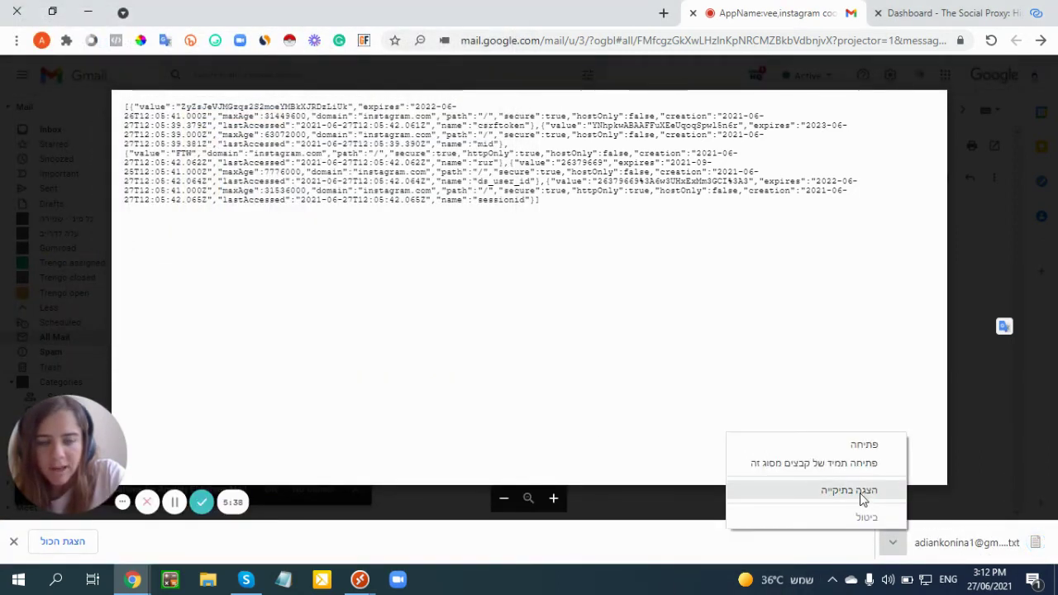
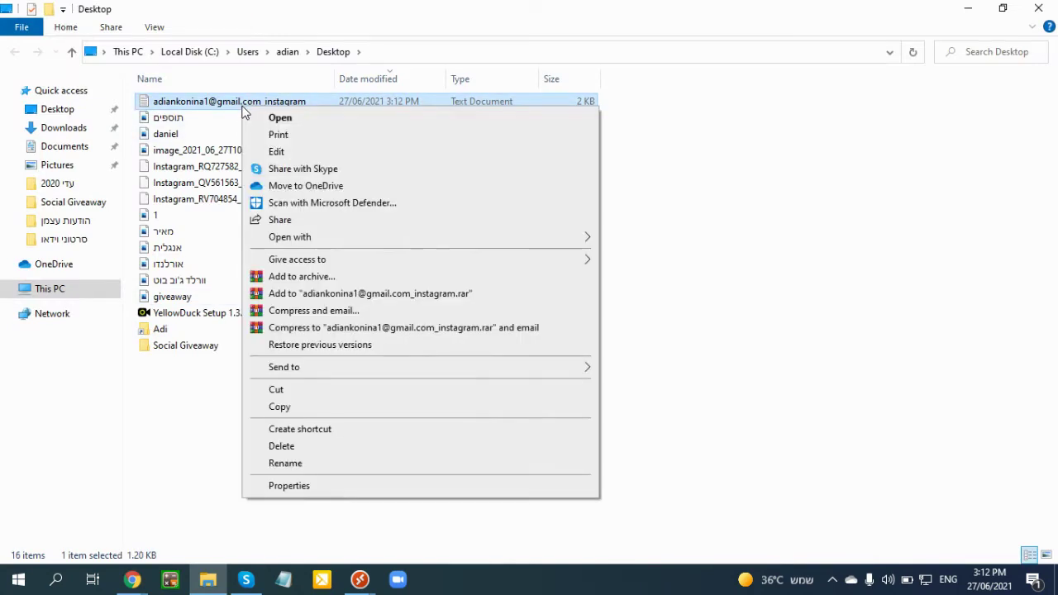
- Copy the Instagram account text file from the local Desktop and switch to the Remote Desktop session
left_click(300, 410)
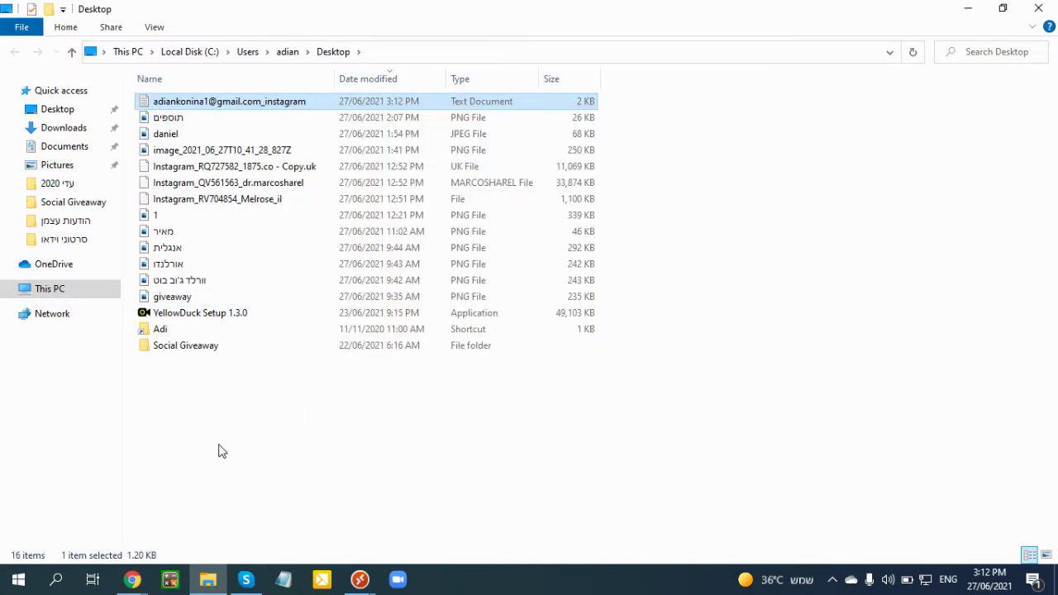
mouse_move(360, 577)
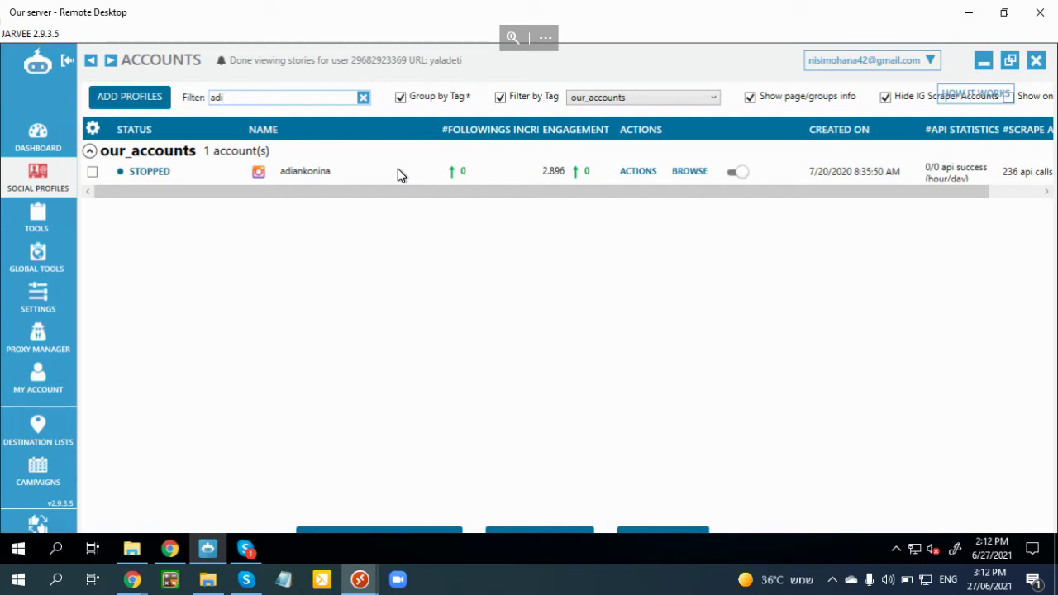
- Paste the Instagram text file onto the server's desktop and bring Jarvee's accounts window forward
right_click(603, 555)
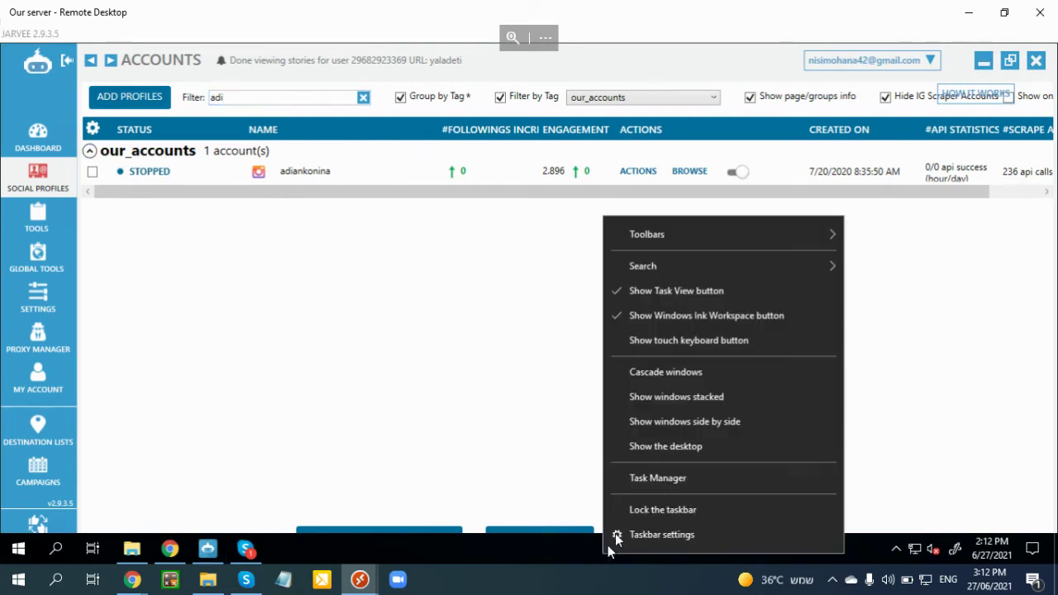
left_click(662, 454)
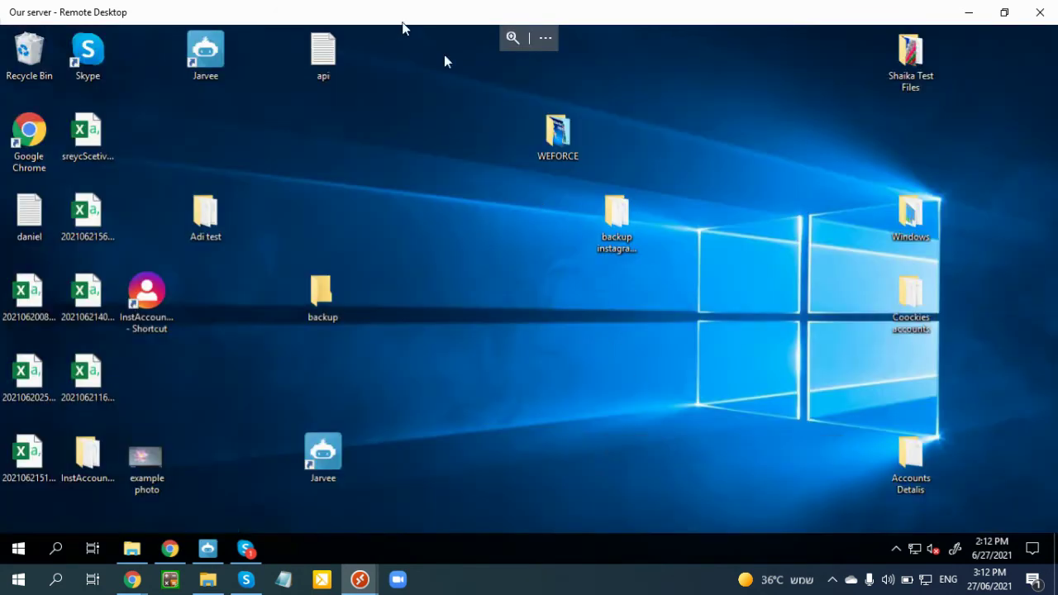
right_click(435, 109)
left_click(356, 179)
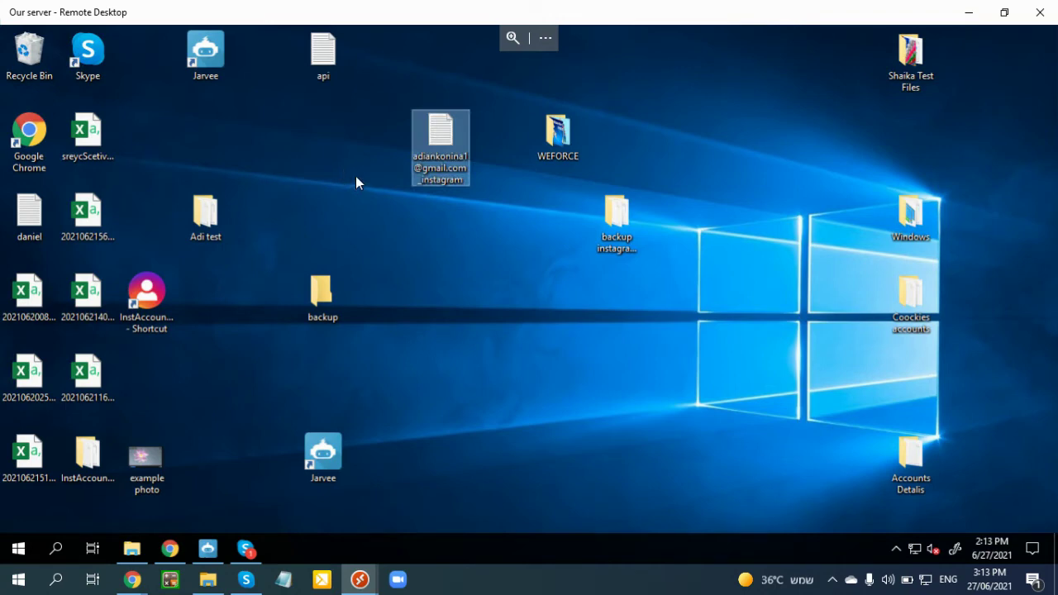
left_click(206, 552)
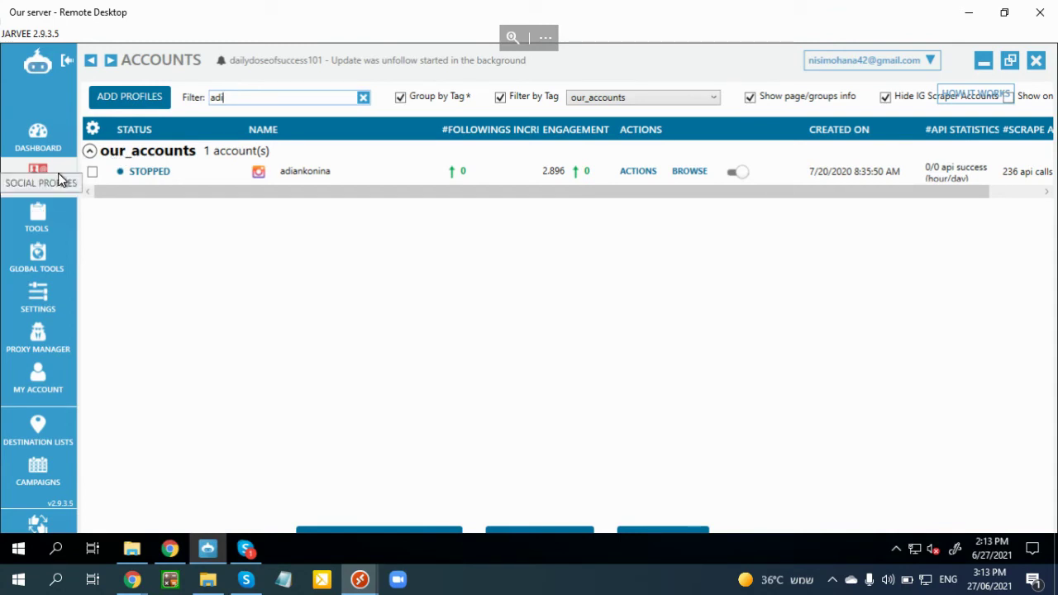
- Add a new Instagram profile named 'adi instagram' and enter the account's username
left_click(157, 103)
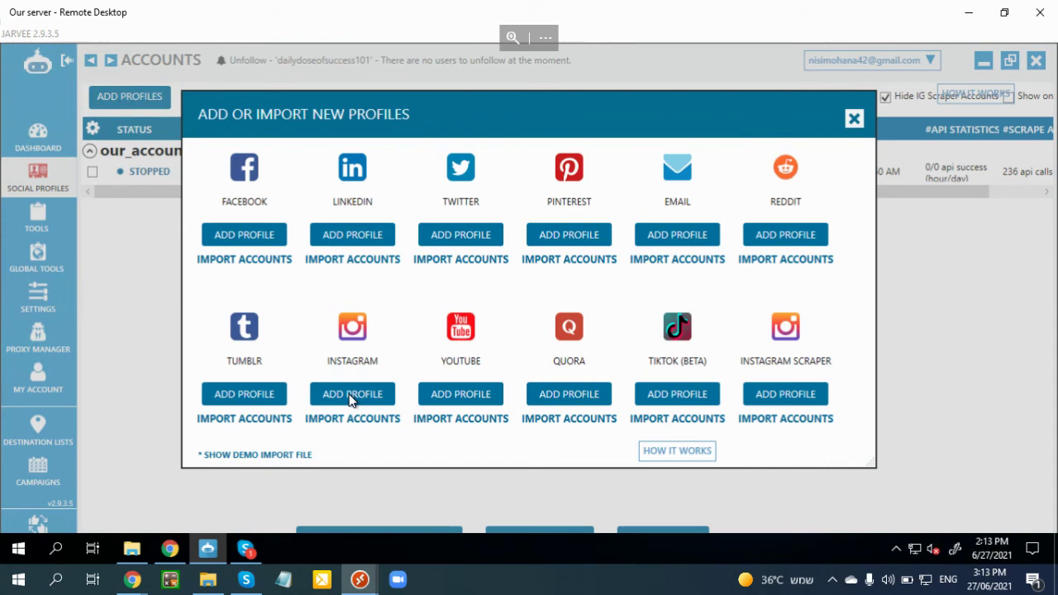
left_click(349, 397)
left_click_drag(231, 177, 66, 171)
type("adi")
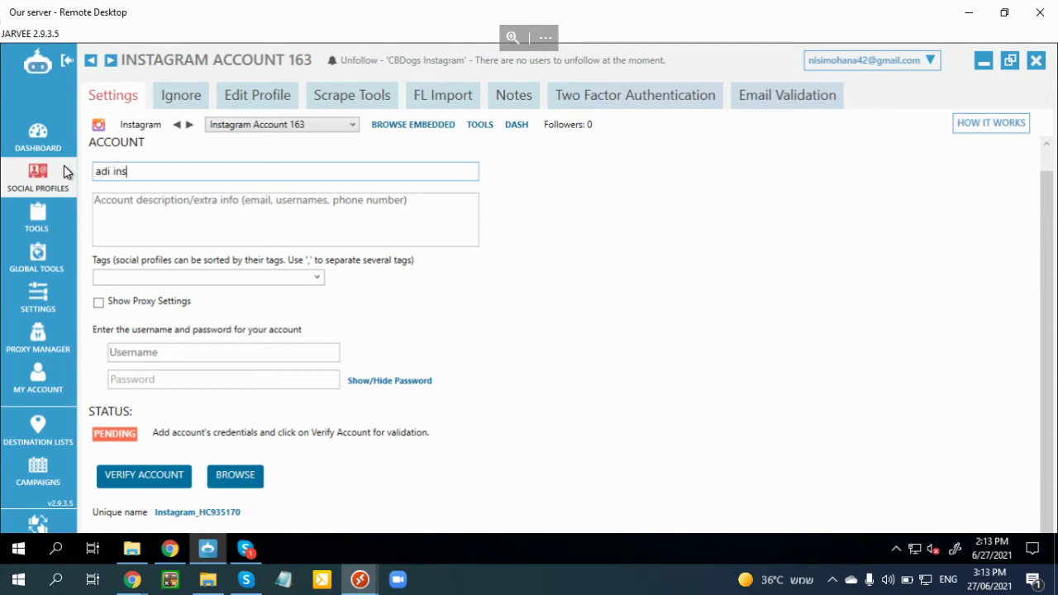
type(" instagram")
key("Tab")
key("Tab")
key("Tab")
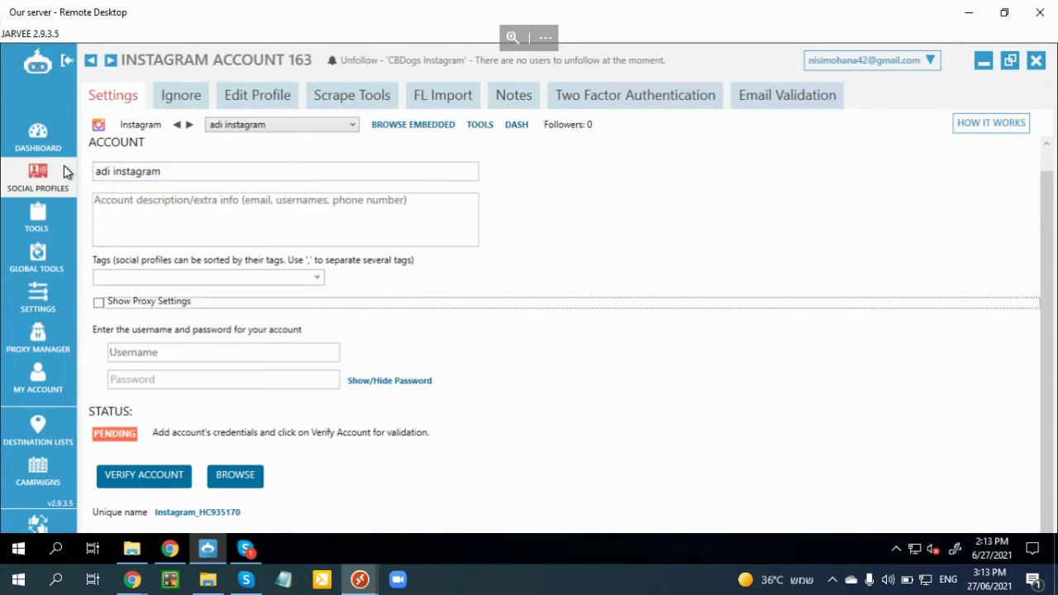
key("Tab")
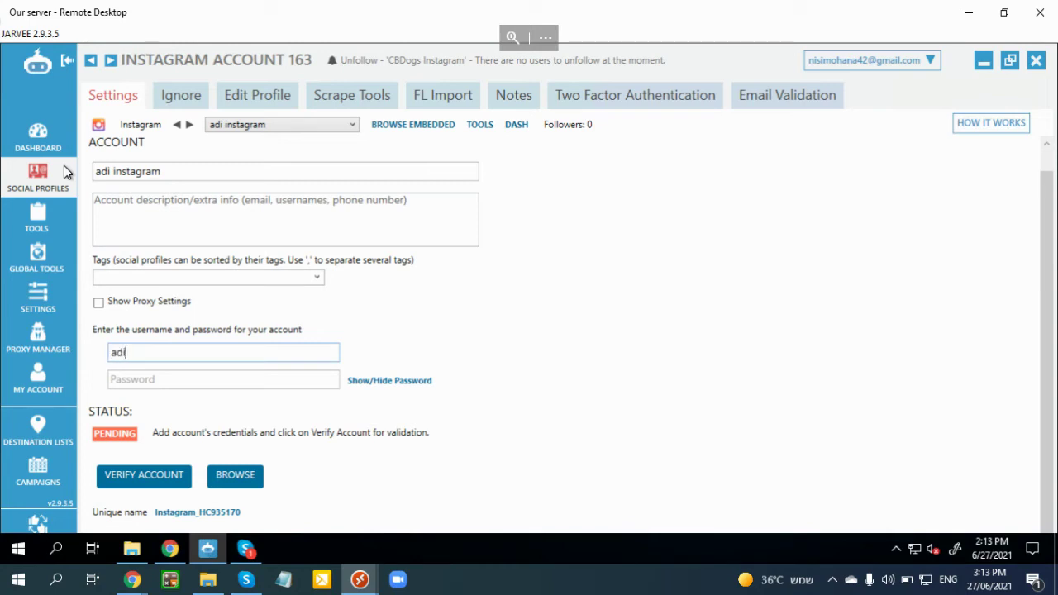
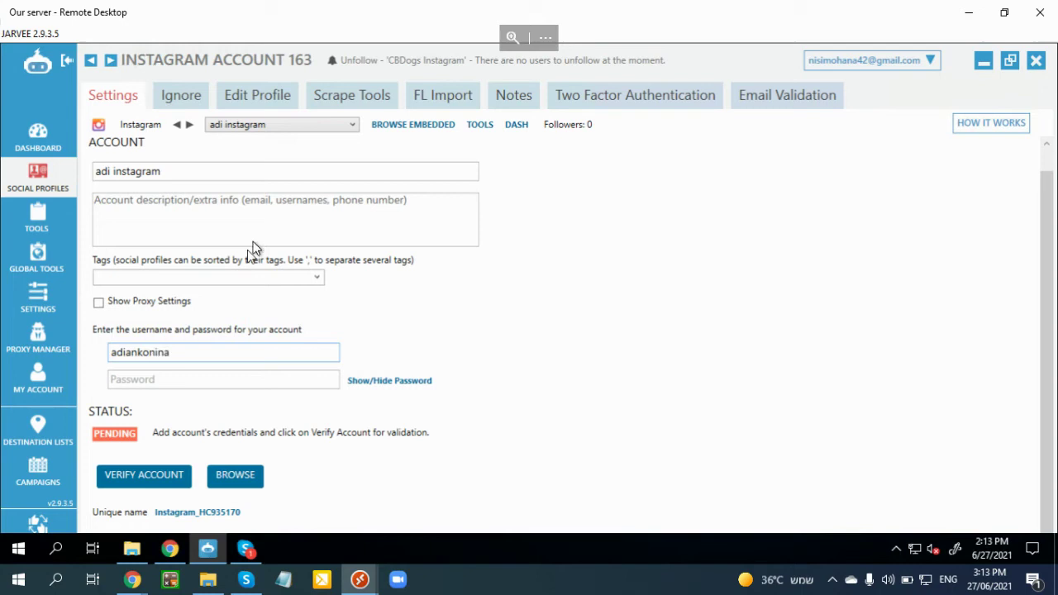
- Toggle the proxy settings on and off, then go to the Proxy Manager
left_click(174, 303)
left_click(174, 301)
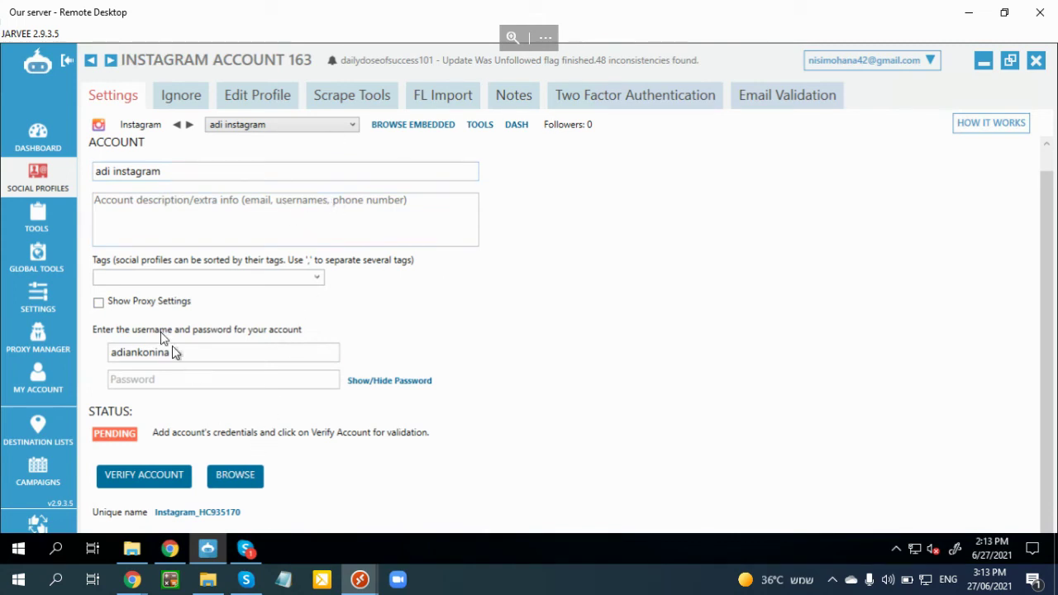
left_click(36, 339)
- Assign 'adi instagram' to the proxy (now 12 accounts) and re-verify it, valid at 2002 ms
left_click_drag(484, 485, 219, 479)
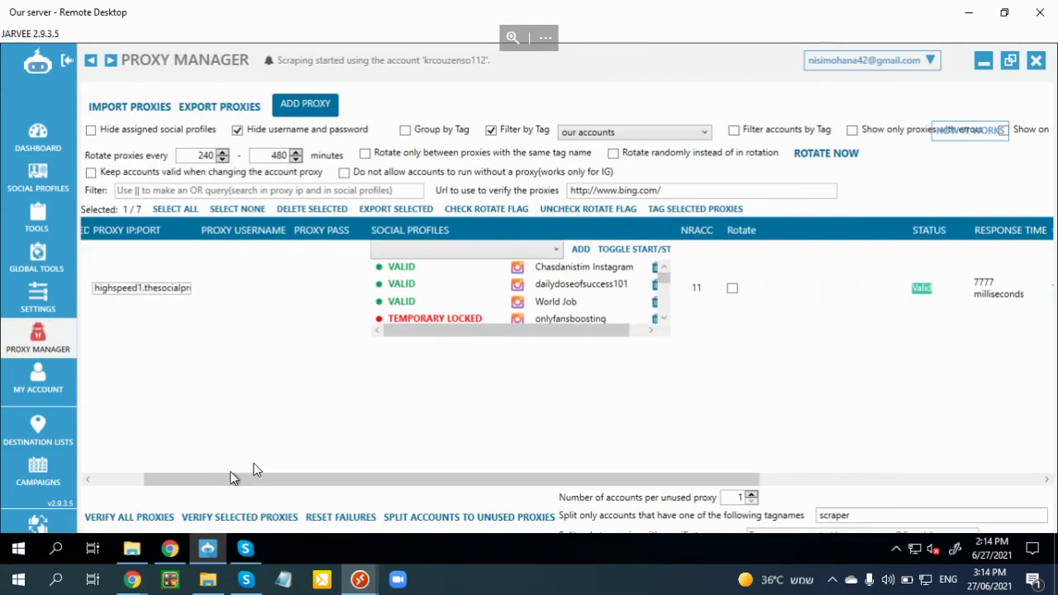
scroll(459, 294, "down", 2)
scroll(459, 293, "down", 2)
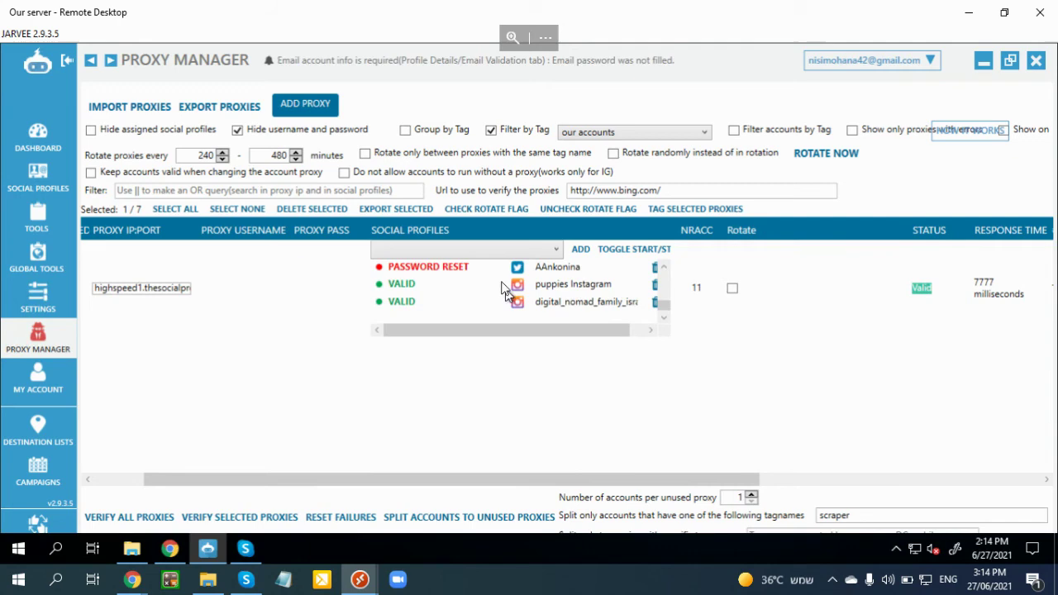
scroll(612, 289, "up", 3)
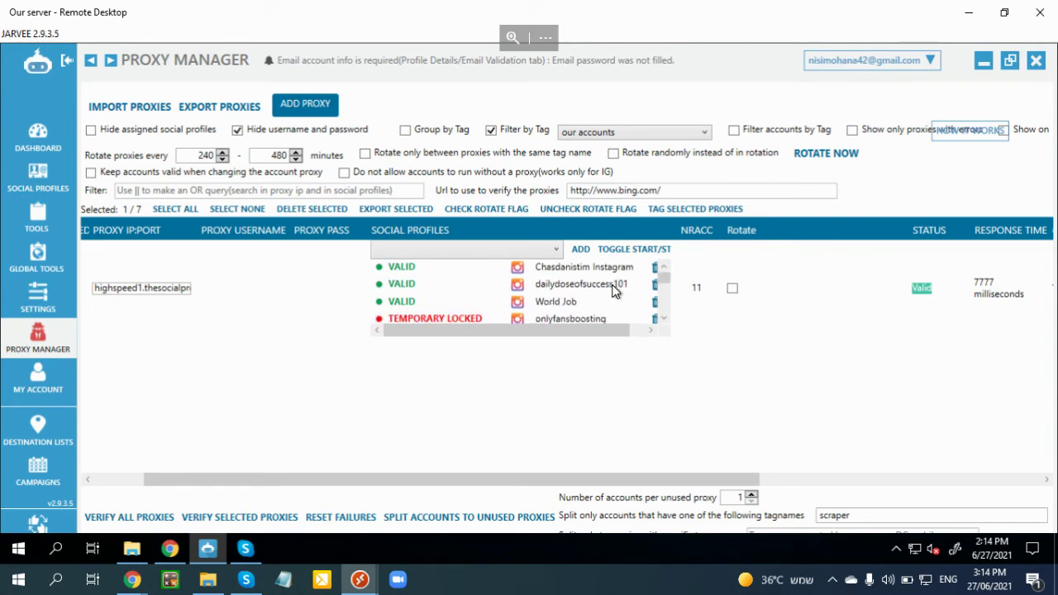
left_click_drag(459, 485, 192, 460)
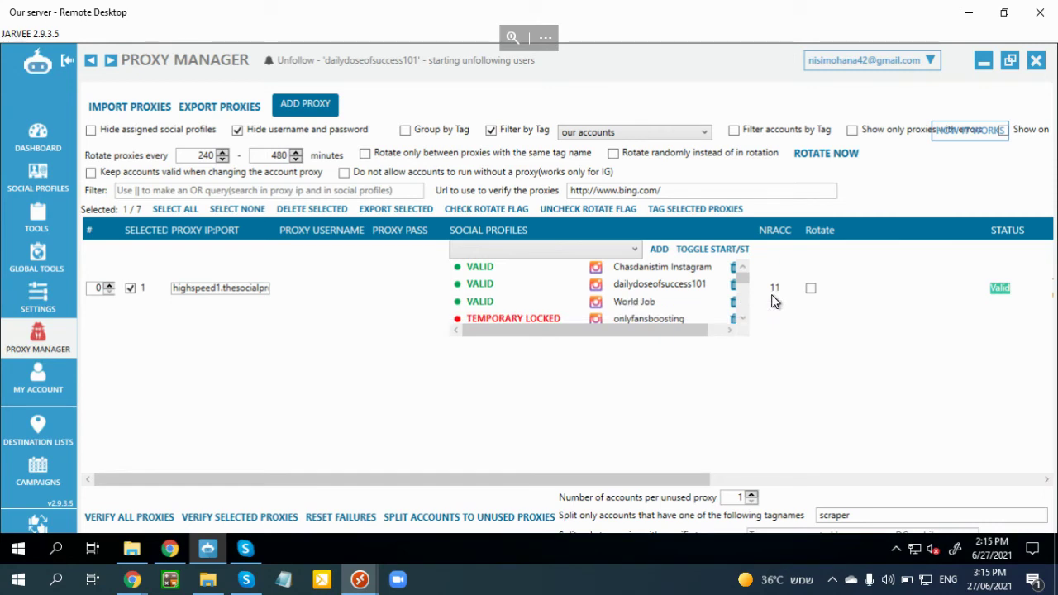
scroll(678, 287, "down", 3)
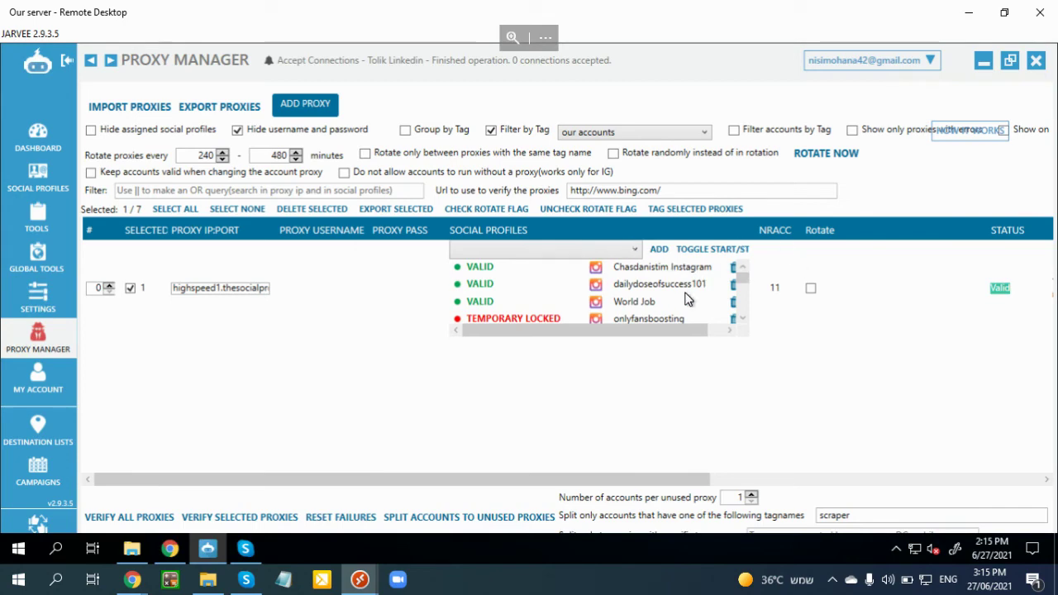
scroll(619, 281, "down", 3)
left_click(623, 250)
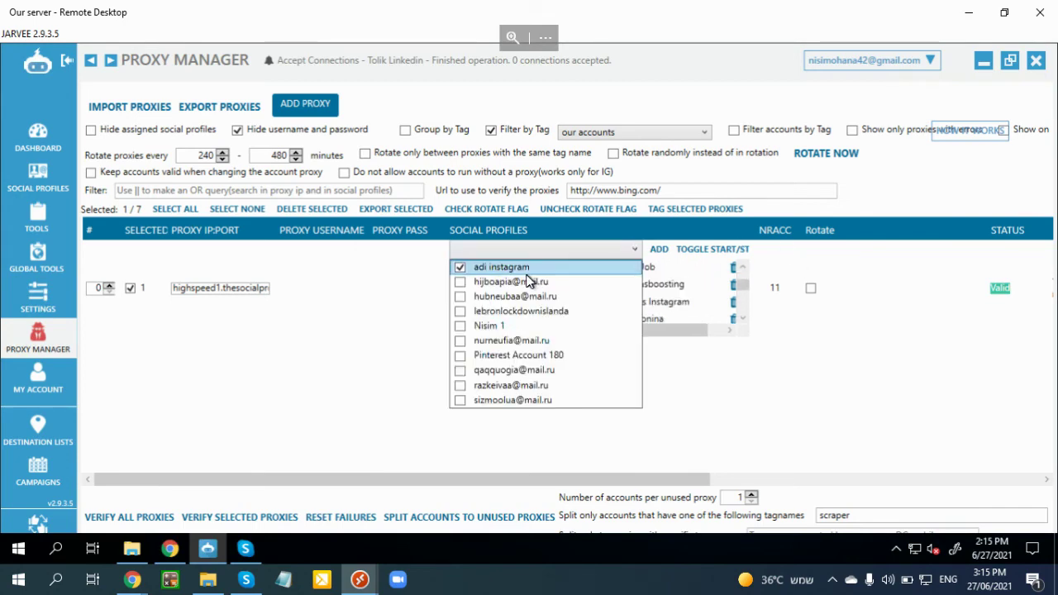
left_click(659, 250)
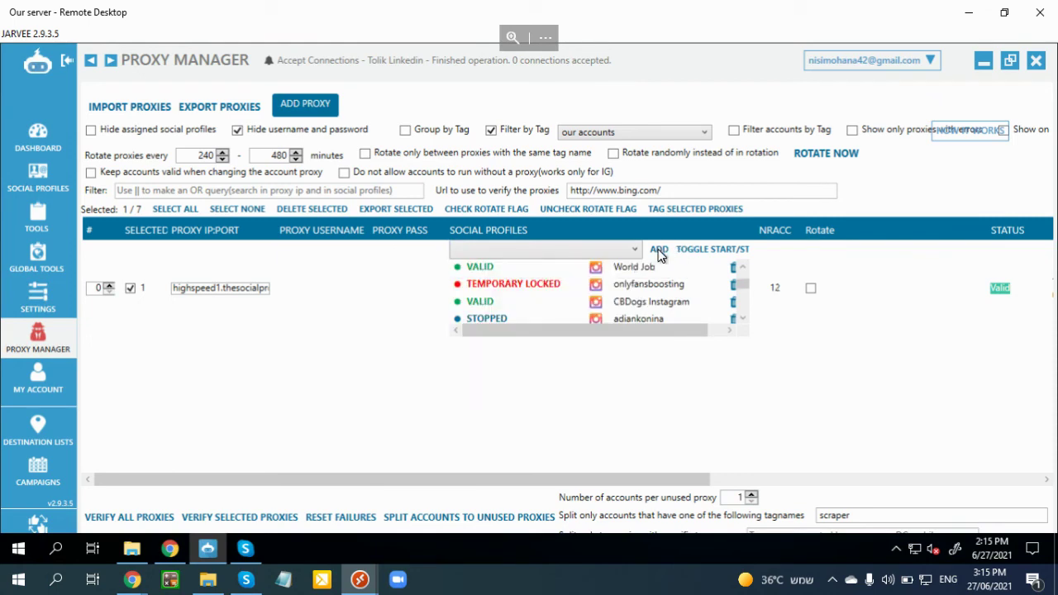
left_click_drag(670, 479, 962, 475)
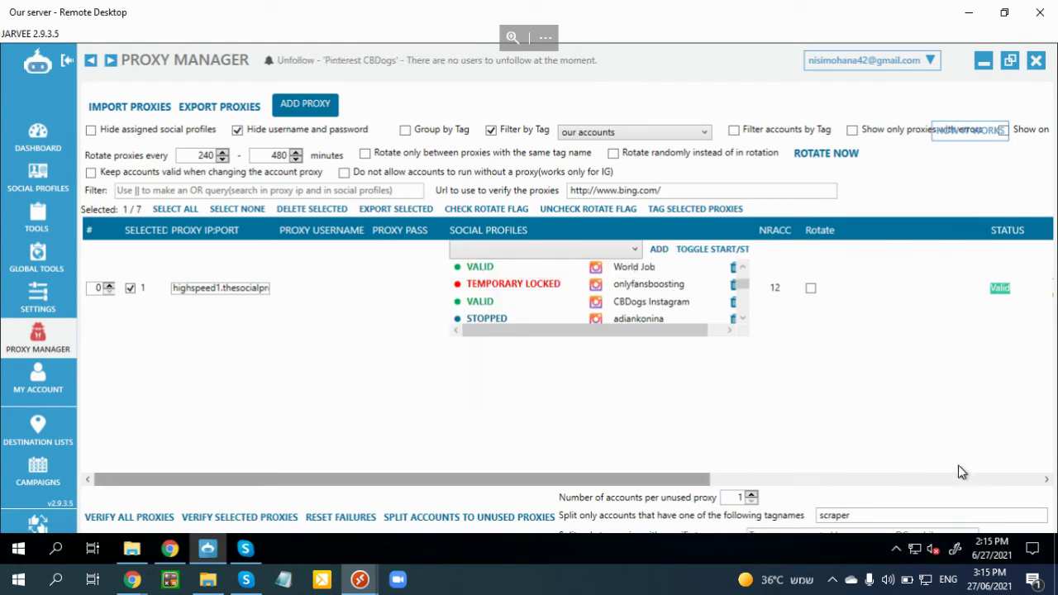
left_click(789, 289)
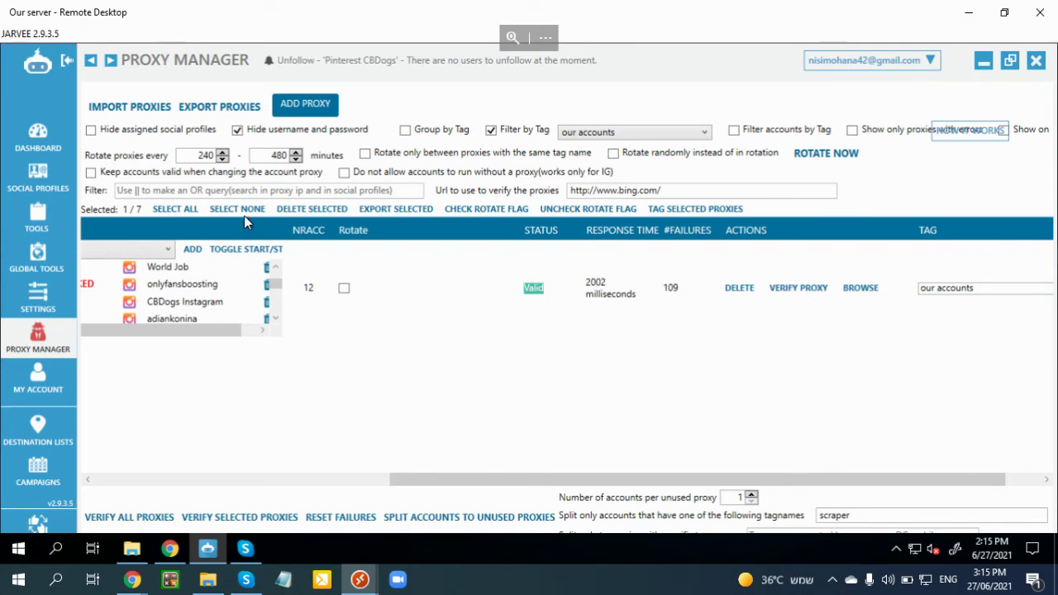
- Open the 'adi instagram' profile's settings from the social profiles list
left_click(49, 182)
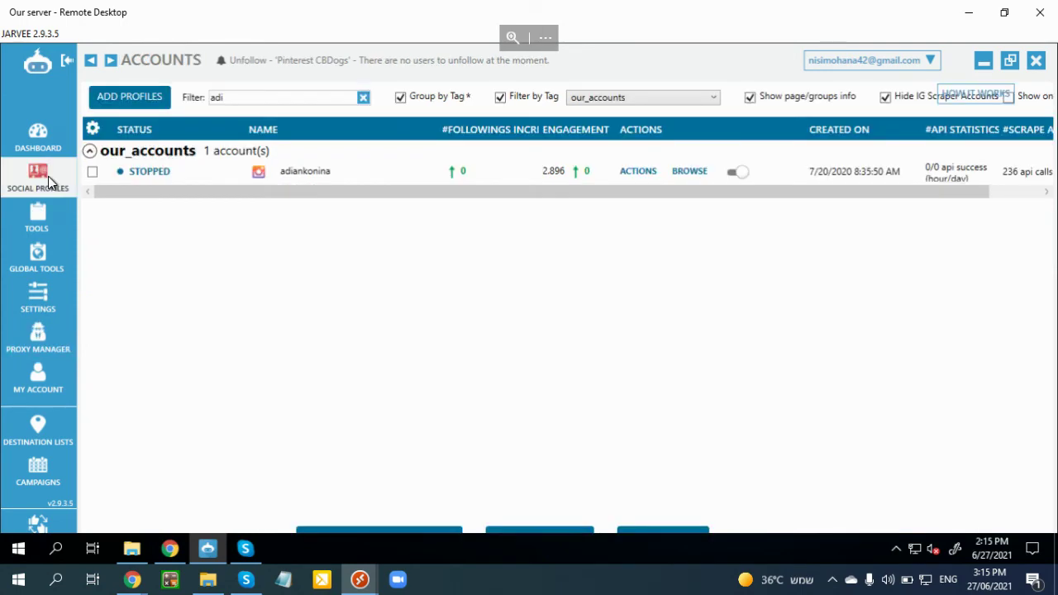
double_click(165, 182)
left_click(149, 380)
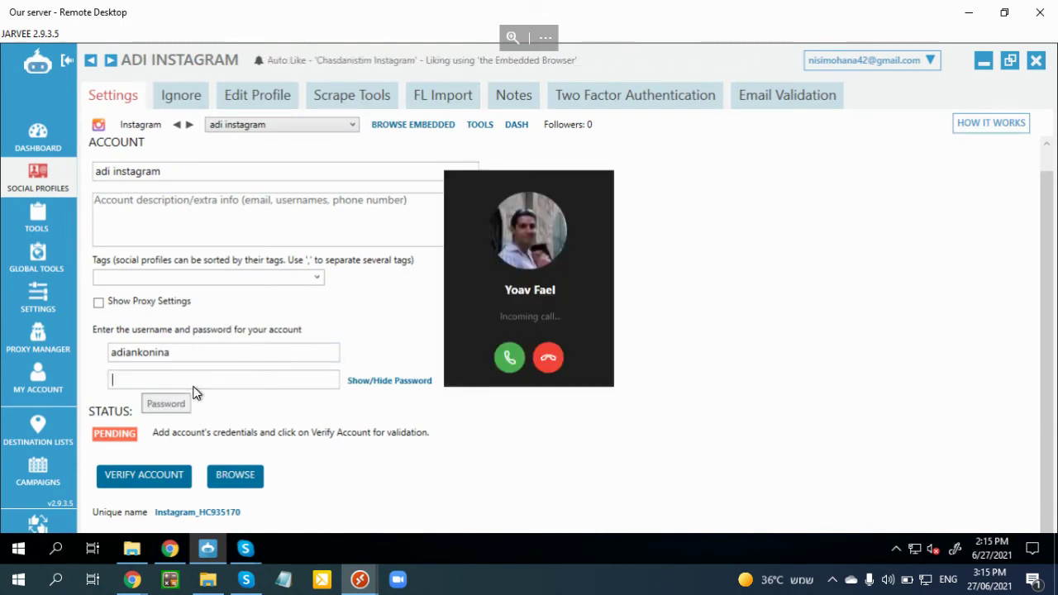
left_click(548, 357)
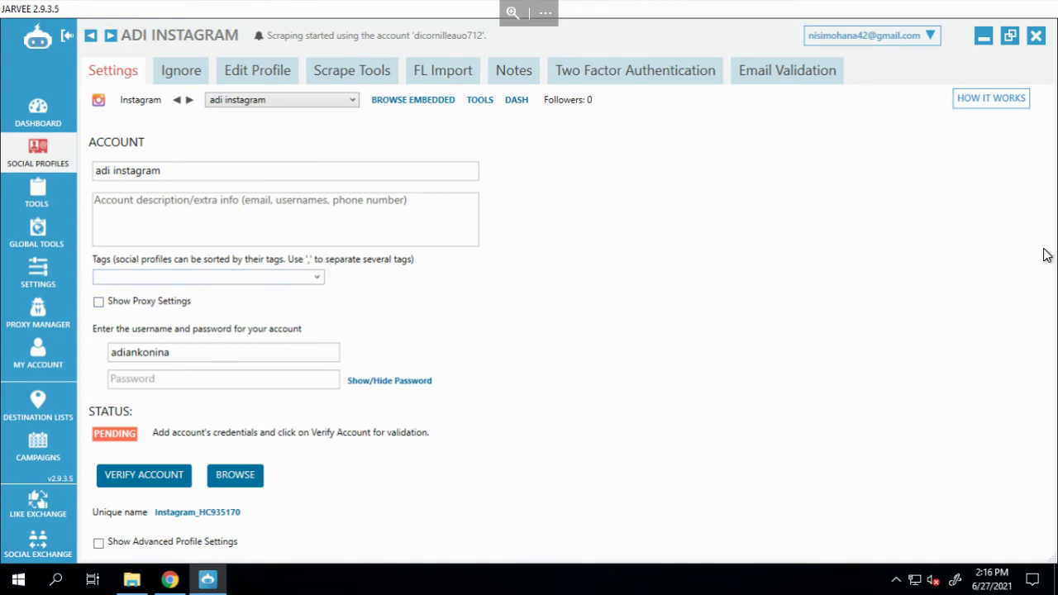
- Enable advanced settings, use only the embedded browser, and sync followers before midnight
left_click(144, 550)
scroll(429, 471, "down", 5)
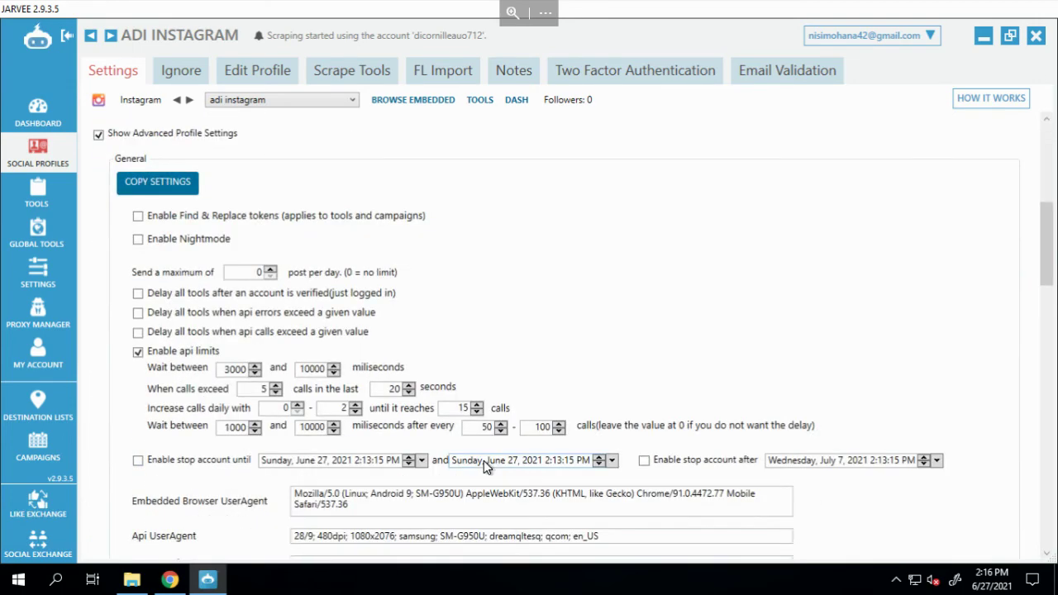
scroll(282, 380, "down", 12)
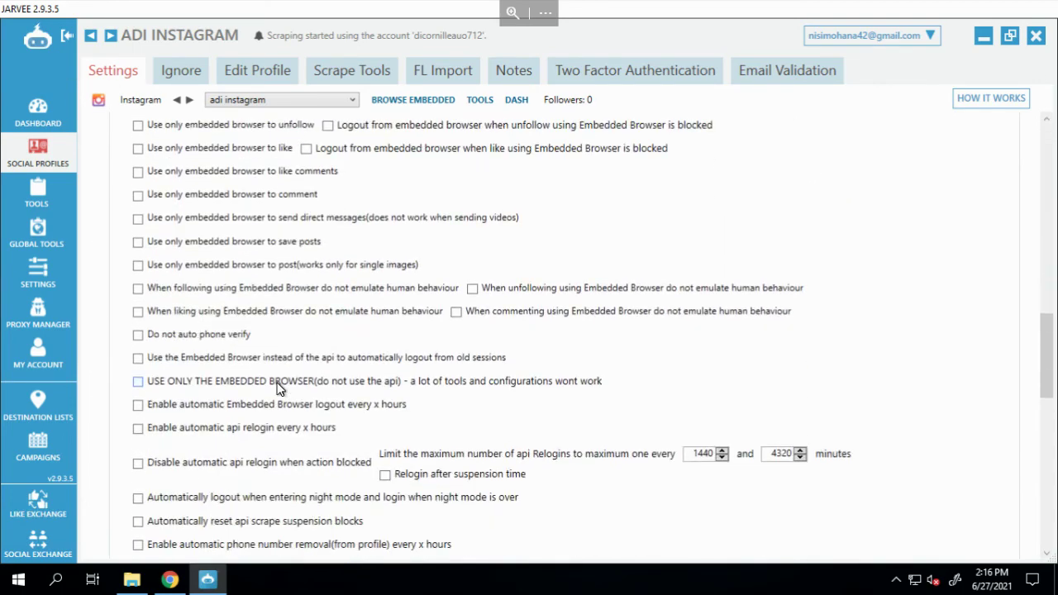
left_click(208, 383)
scroll(289, 366, "down", 1)
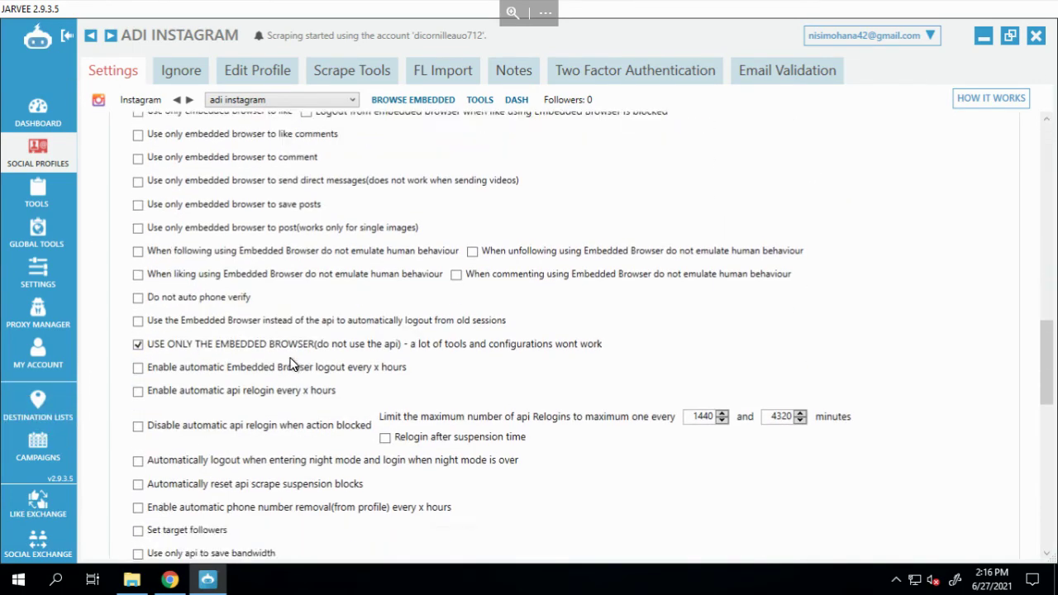
scroll(289, 366, "down", 10)
left_click(166, 134)
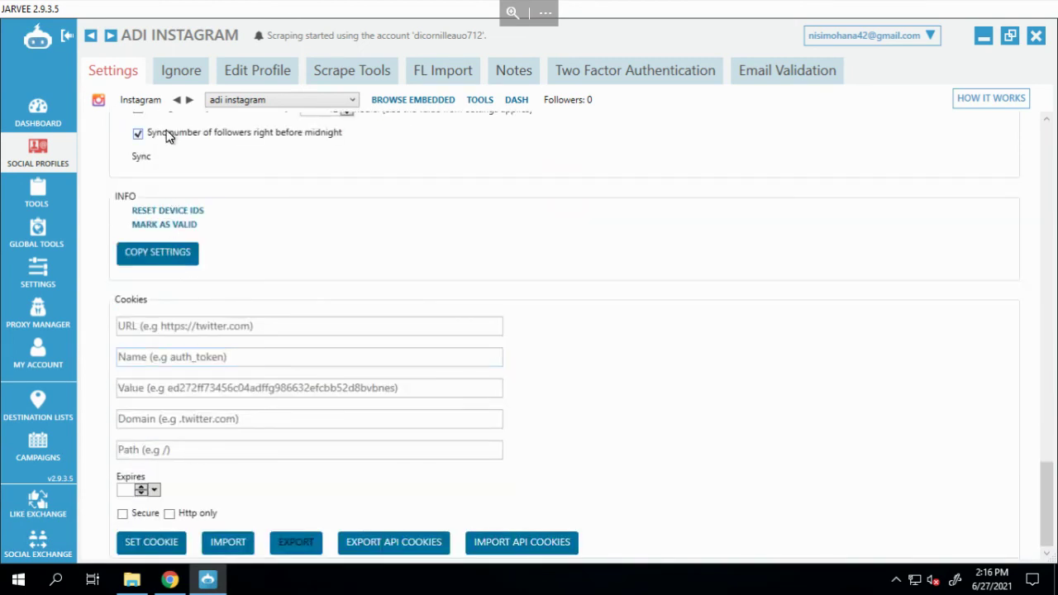
scroll(298, 512, "up", 1)
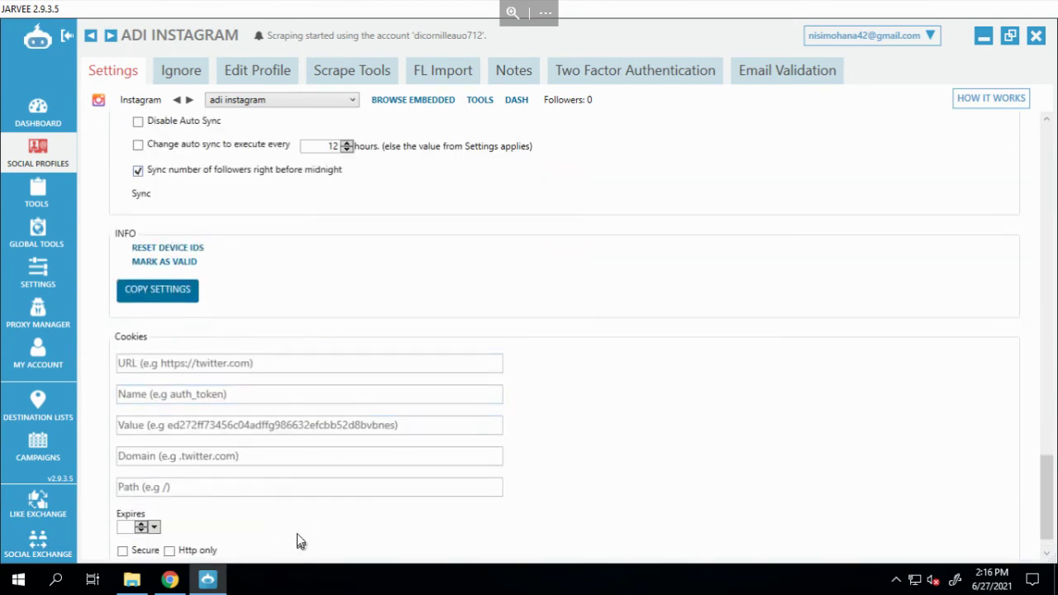
scroll(300, 542, "down", 1)
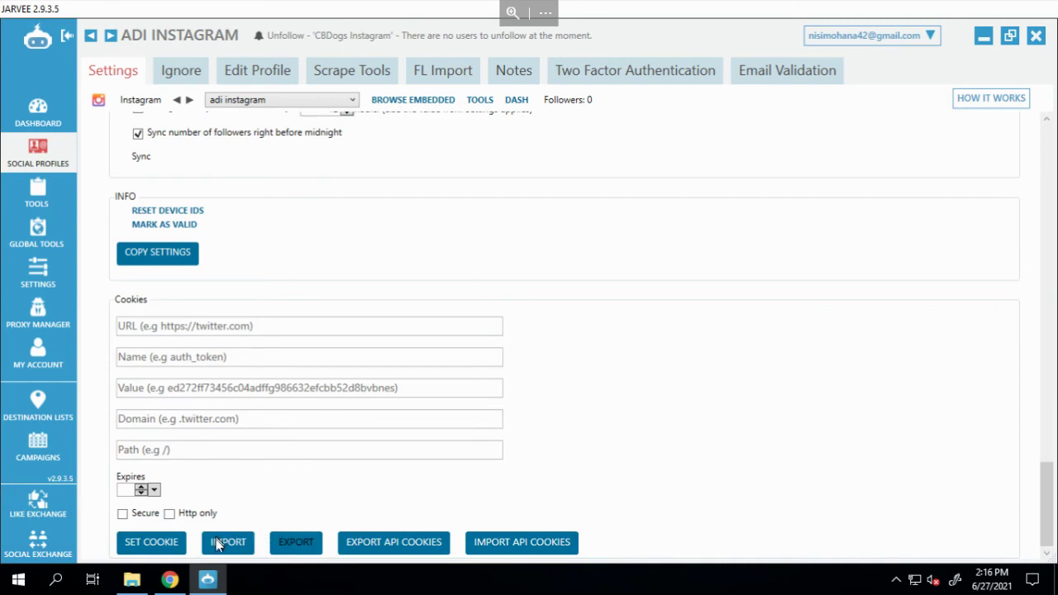
- Import the Instagram cookies text file, found by searching 'adi' on the Desktop
left_click(218, 547)
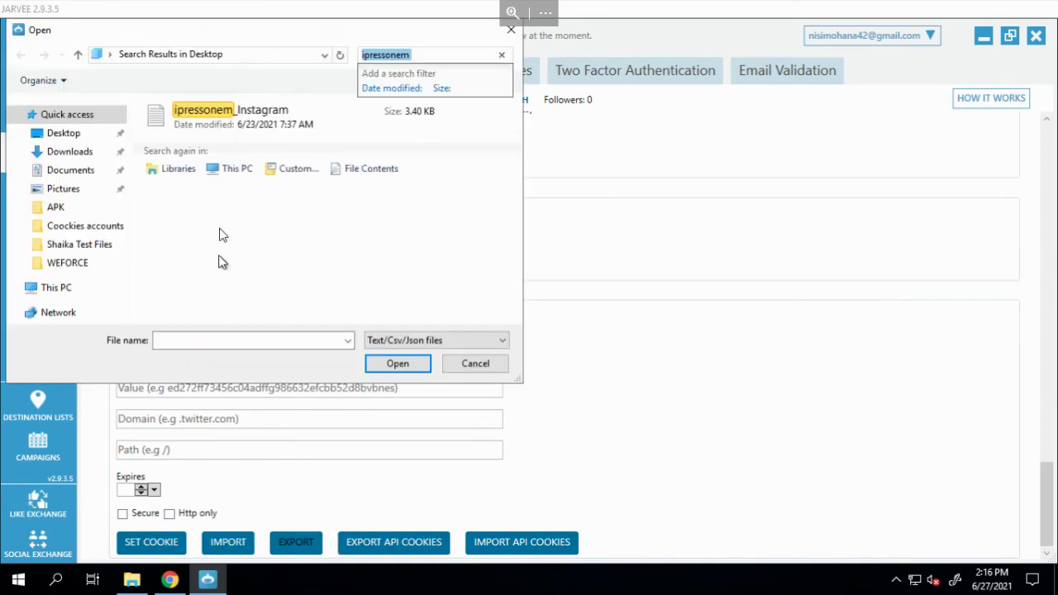
left_click(63, 156)
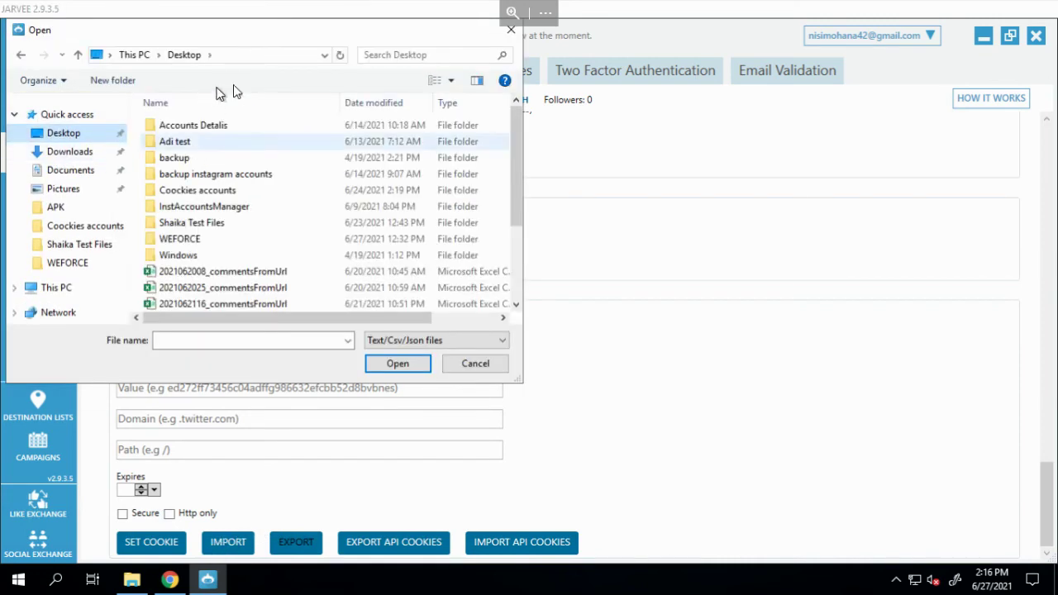
left_click(413, 55)
type("adi")
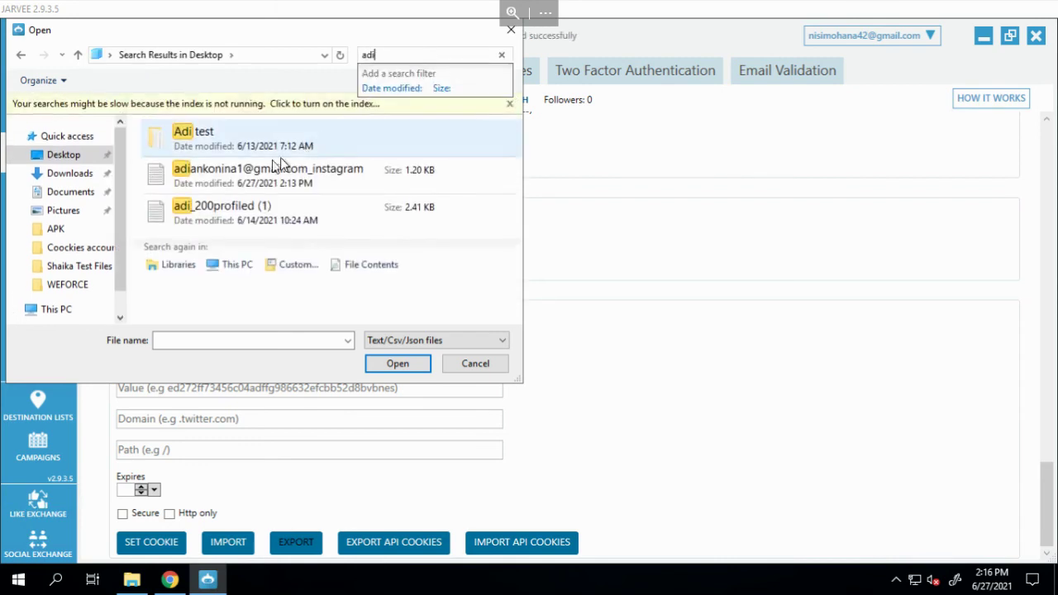
left_click(263, 179)
left_click(418, 365)
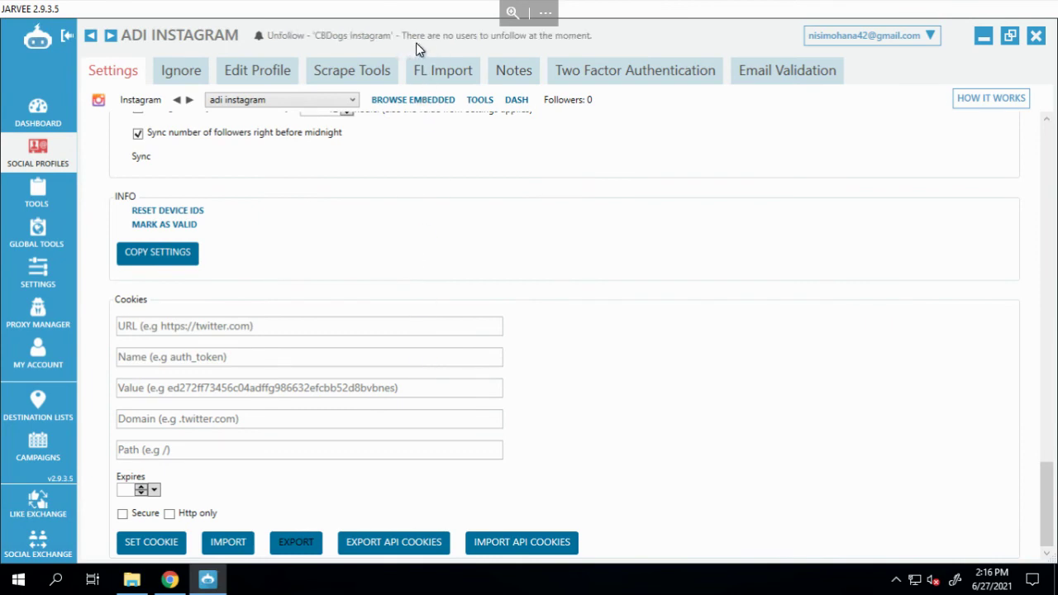
- Show the logged-in Instagram feed in the embedded browser with manual browsing, then switch to local Chrome
left_click(402, 100)
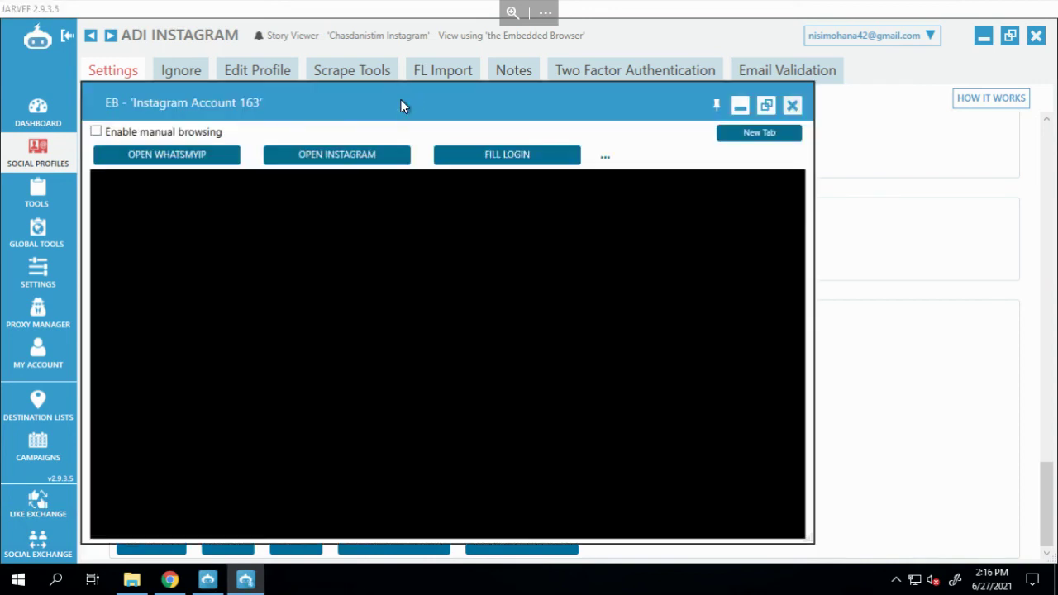
left_click(184, 133)
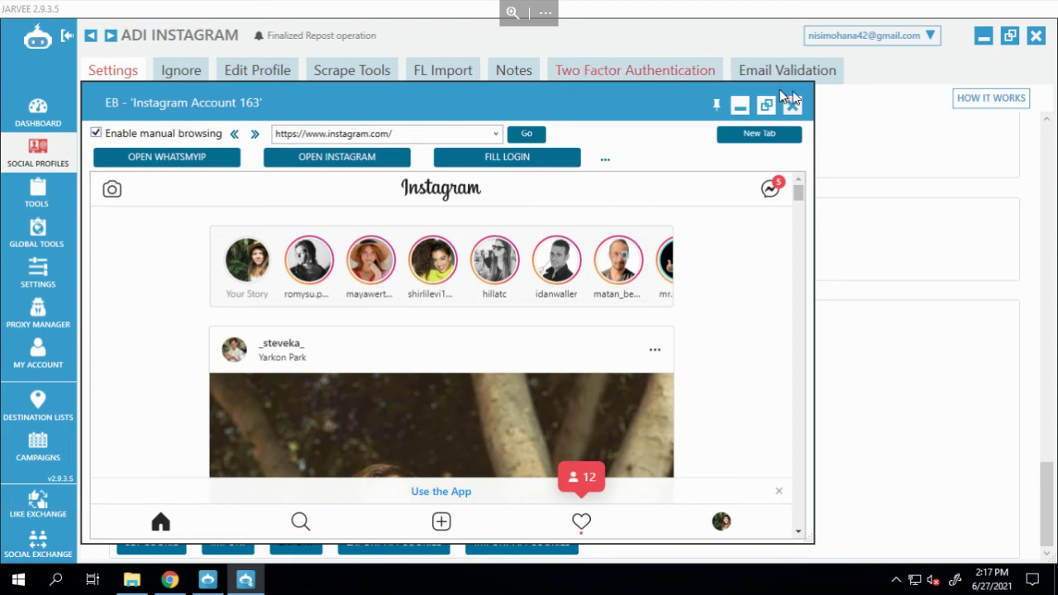
left_click(545, 5)
left_click(1025, 78)
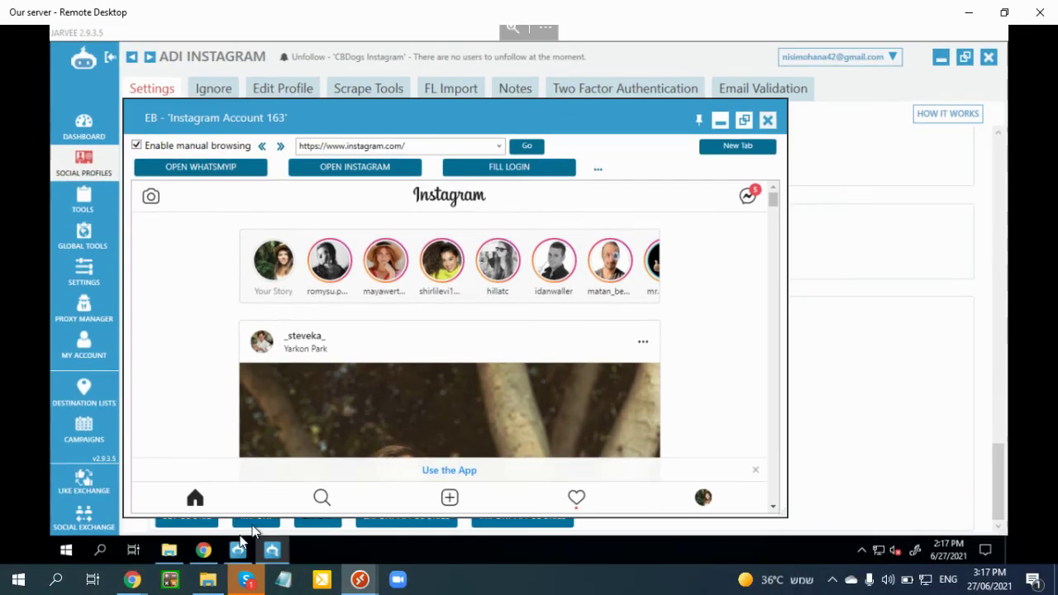